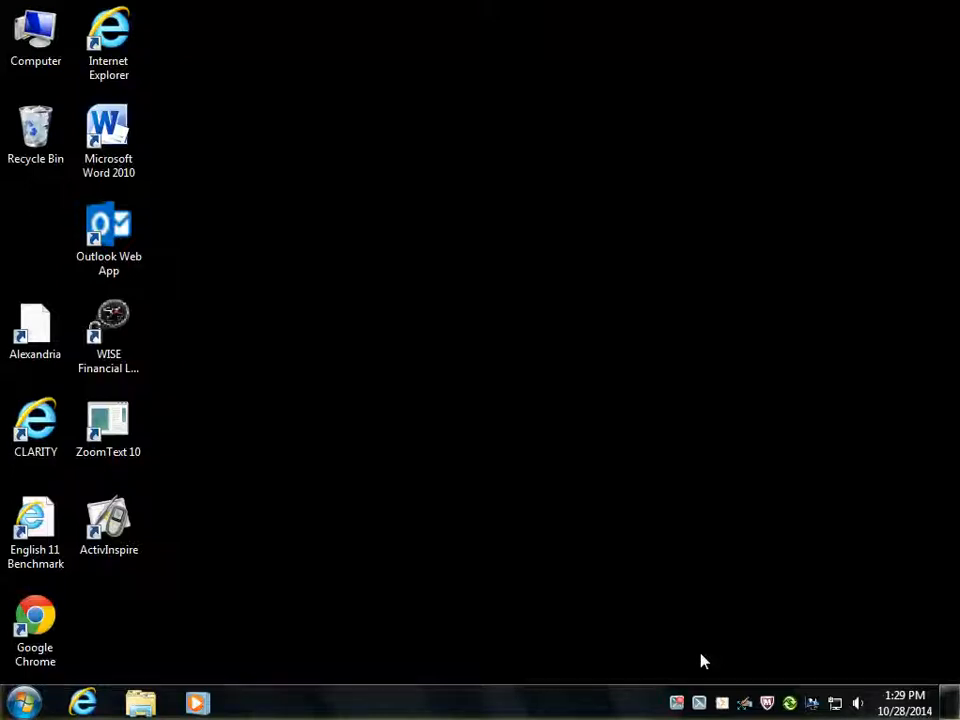
Launch Audacity from the Productivity group of installed programs
{"action": "left_click", "coordinate": [22, 706]}
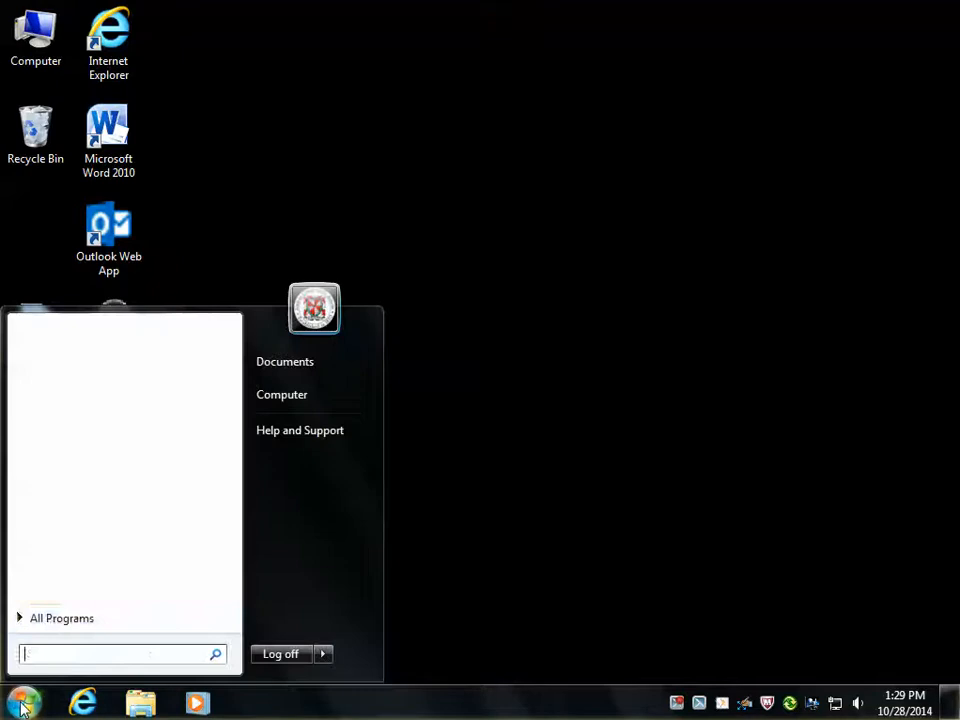
{"action": "left_click", "coordinate": [54, 627]}
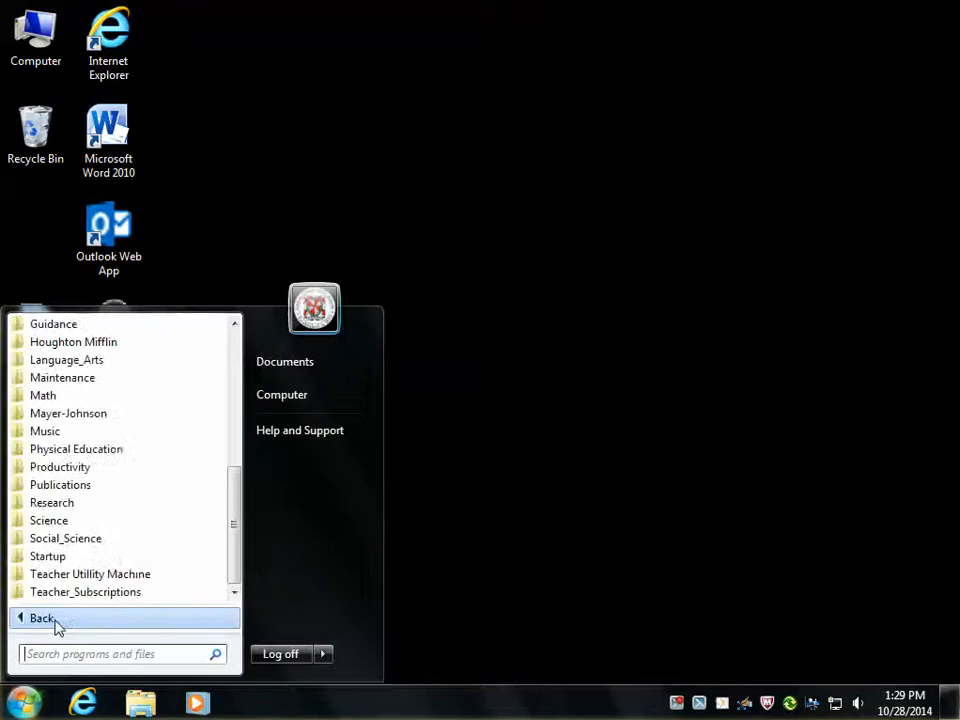
{"action": "left_click", "coordinate": [84, 467]}
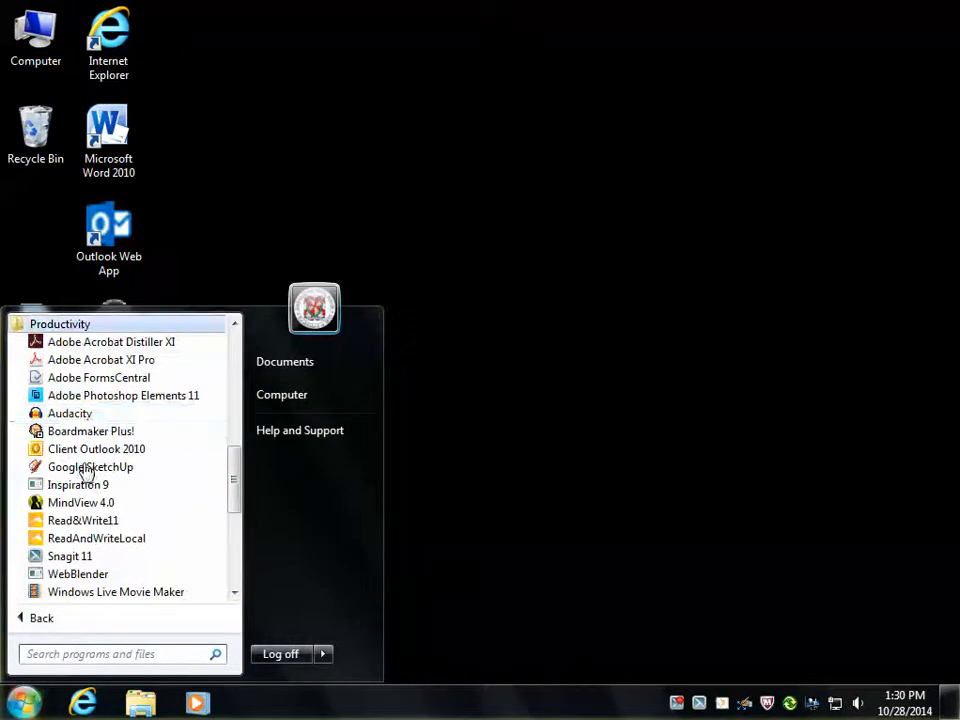
{"action": "left_click", "coordinate": [92, 413]}
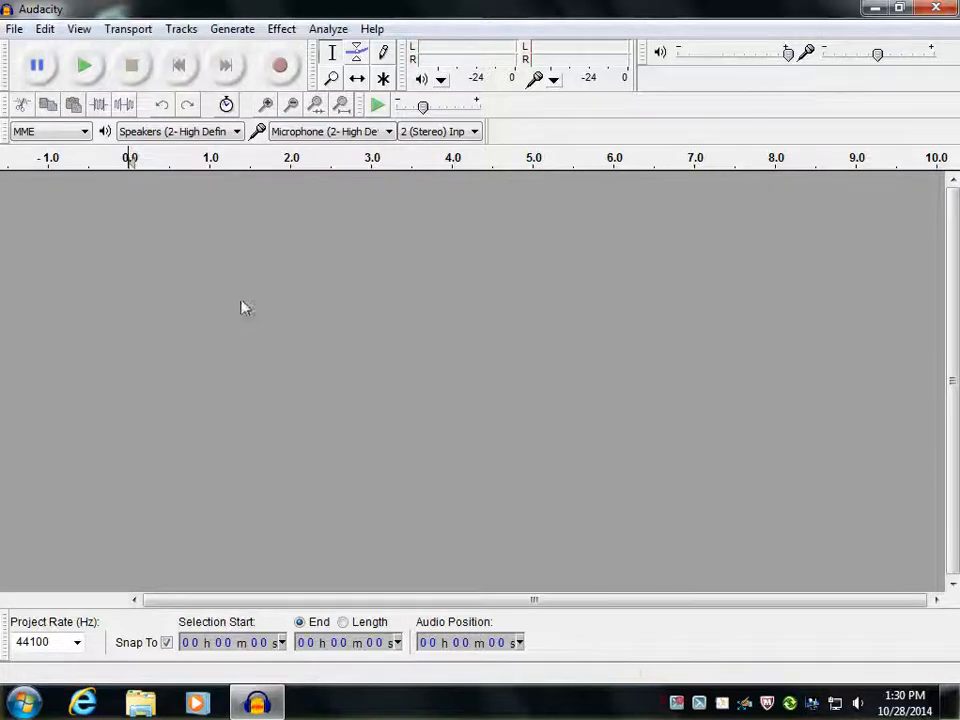
Record a test voice clip of about 3 seconds and play it back
{"action": "left_click", "coordinate": [287, 72]}
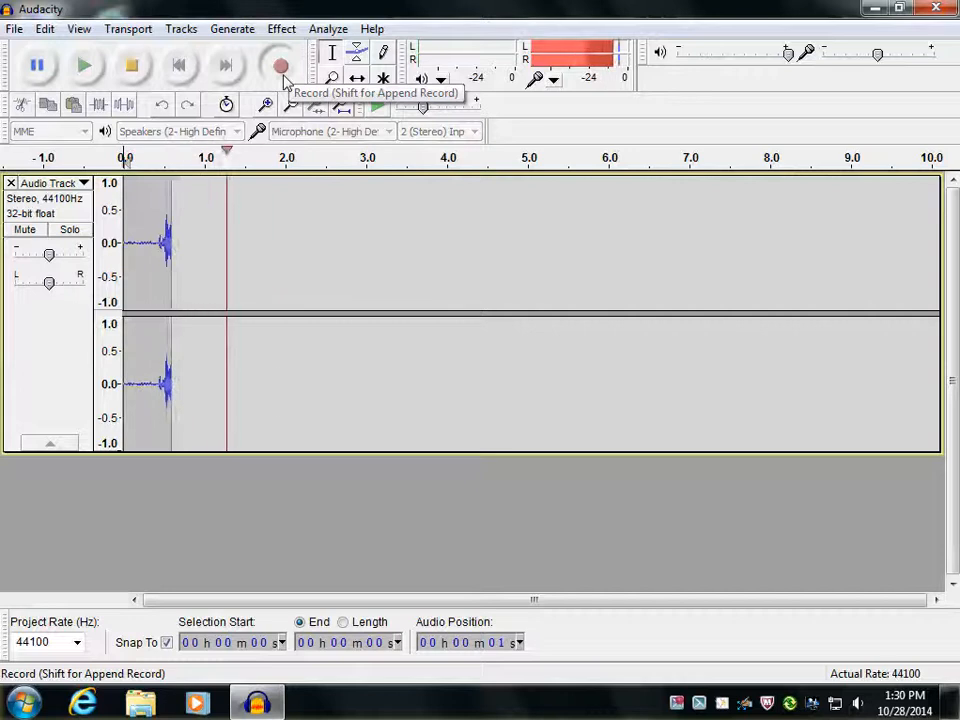
{"action": "left_click", "coordinate": [136, 70]}
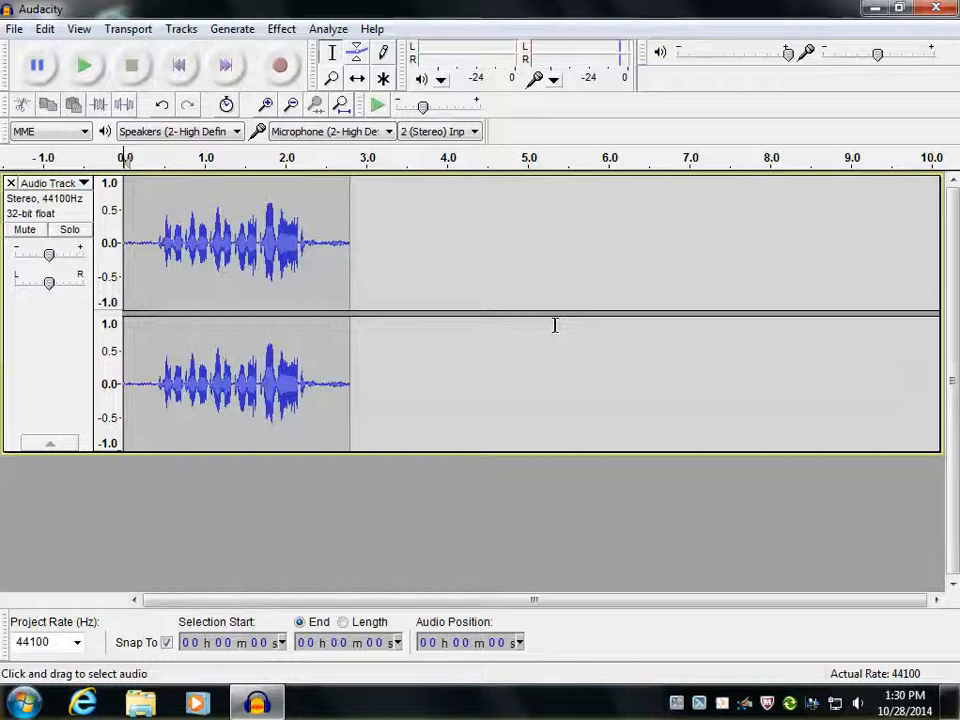
{"action": "left_click", "coordinate": [84, 67]}
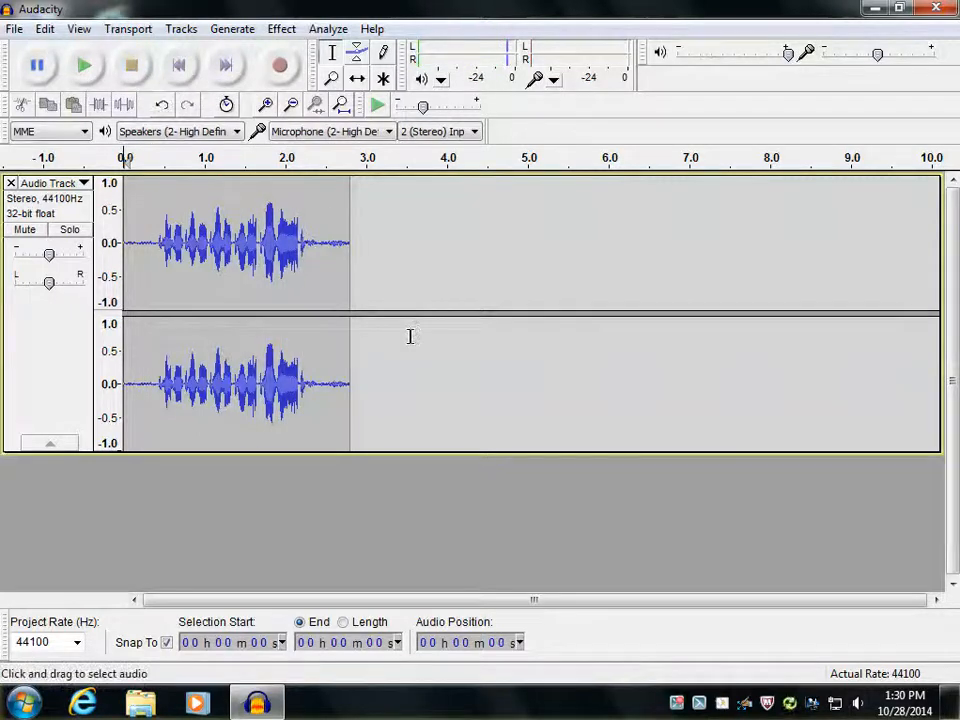
{"action": "left_click", "coordinate": [690, 708]}
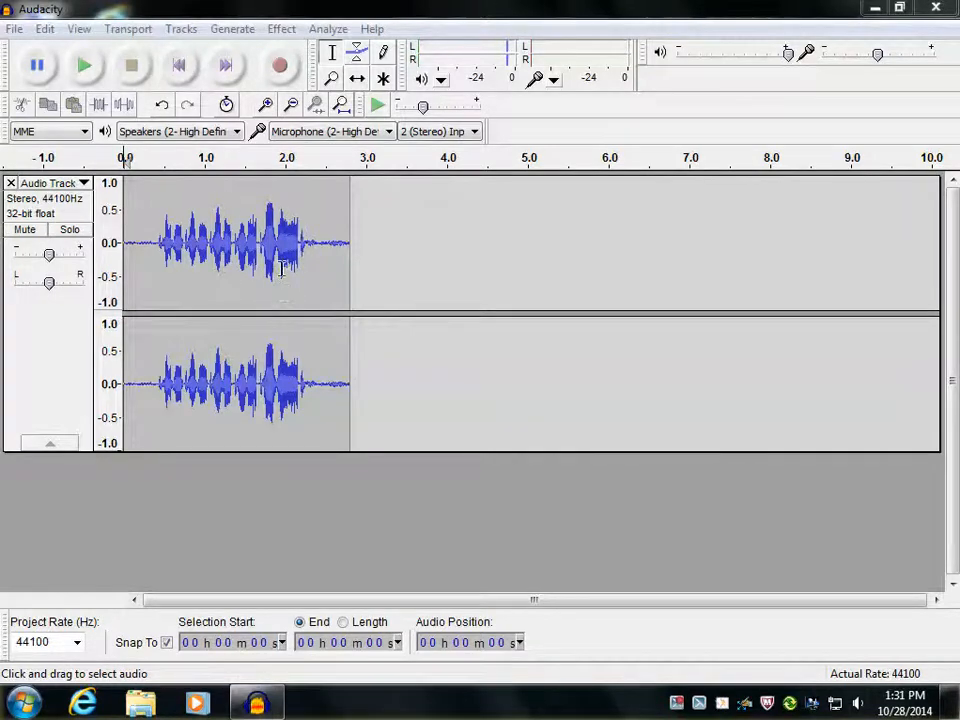
Record a second take of about 2 seconds on its own track and compare it with the first track
{"action": "left_click", "coordinate": [281, 68]}
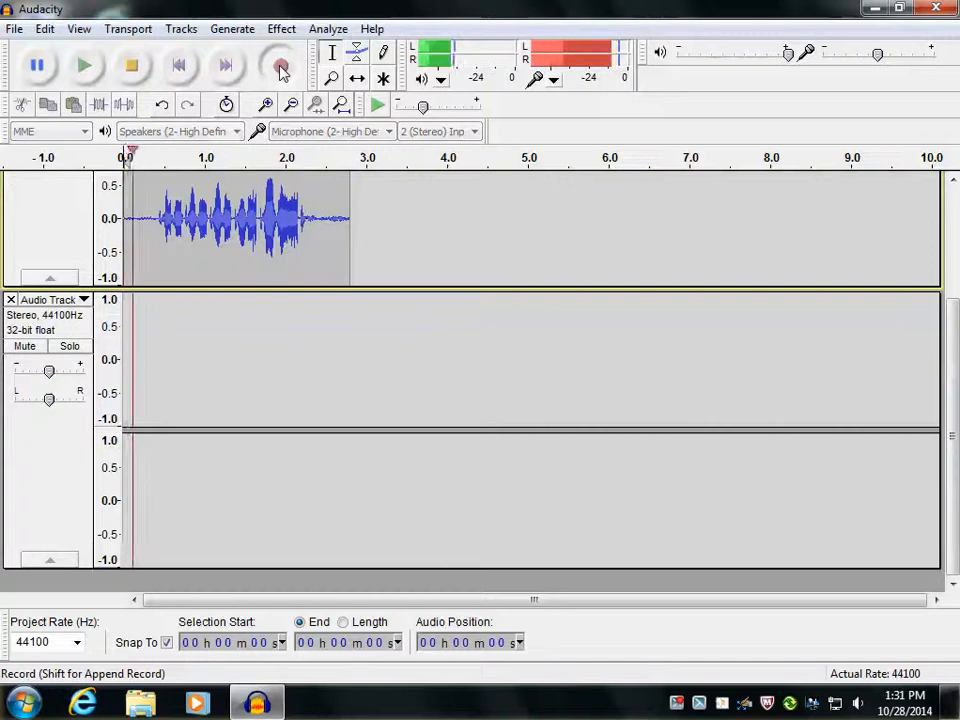
{"action": "left_click", "coordinate": [133, 68]}
{"action": "scroll", "coordinate": [420, 320], "scroll_direction": "up", "scroll_amount": 5}
{"action": "scroll", "coordinate": [434, 390], "scroll_direction": "down", "scroll_amount": 3}
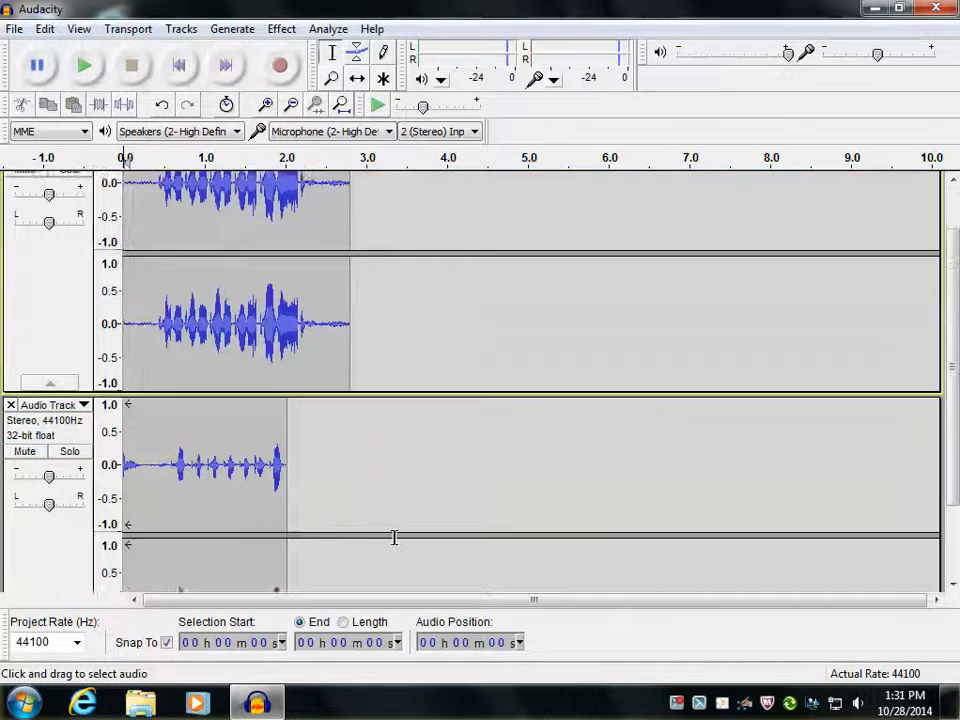
{"action": "scroll", "coordinate": [476, 461], "scroll_direction": "up", "scroll_amount": 3}
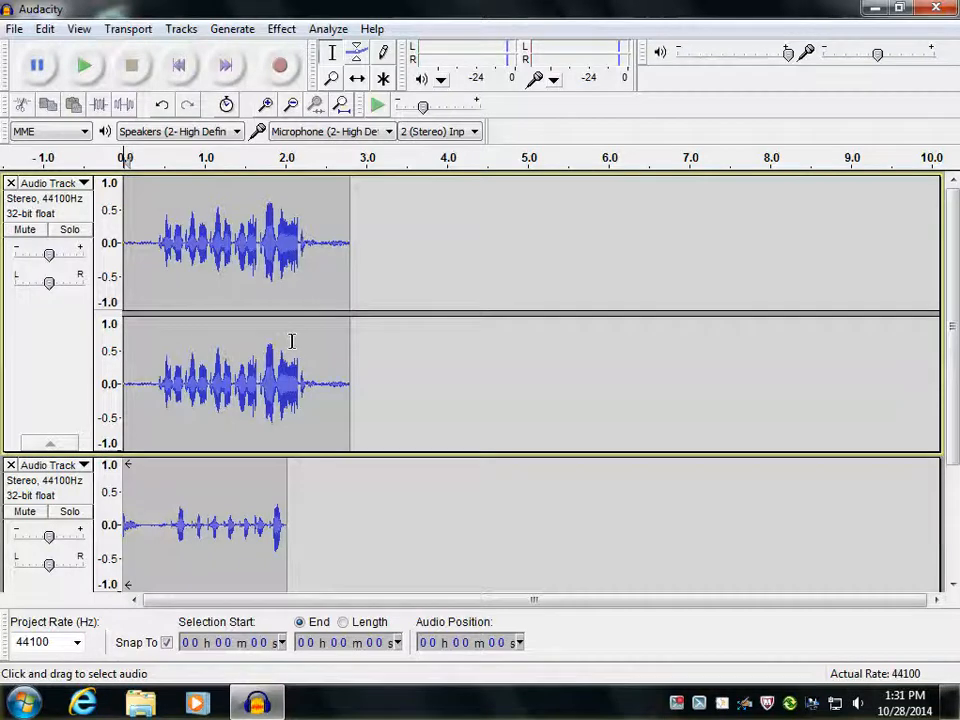
{"action": "scroll", "coordinate": [304, 446], "scroll_direction": "down", "scroll_amount": 3}
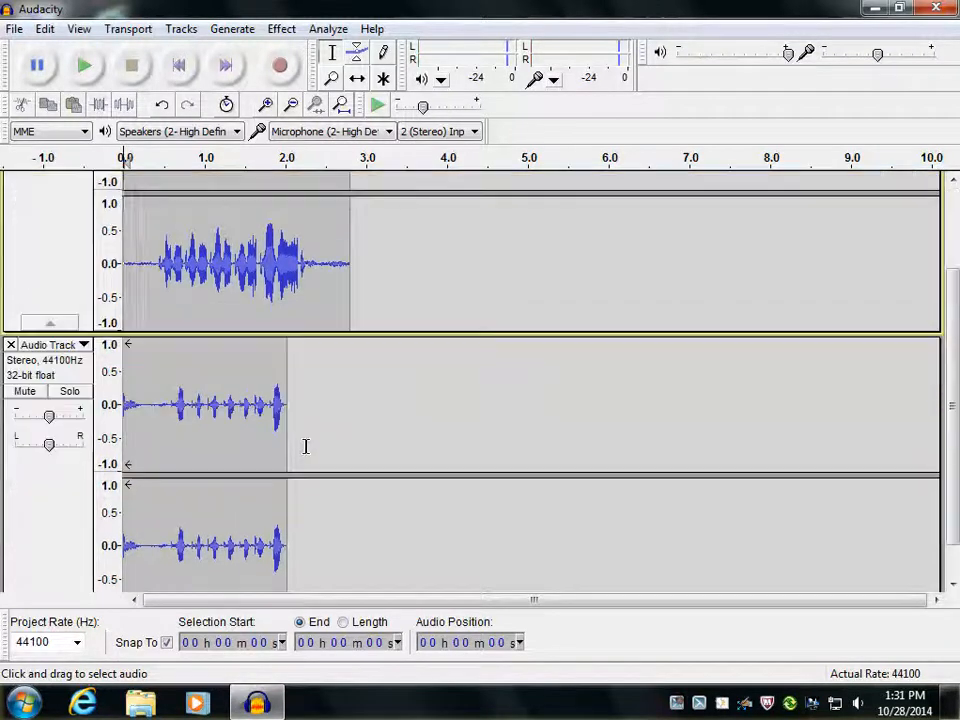
{"action": "scroll", "coordinate": [306, 446], "scroll_direction": "up", "scroll_amount": 3}
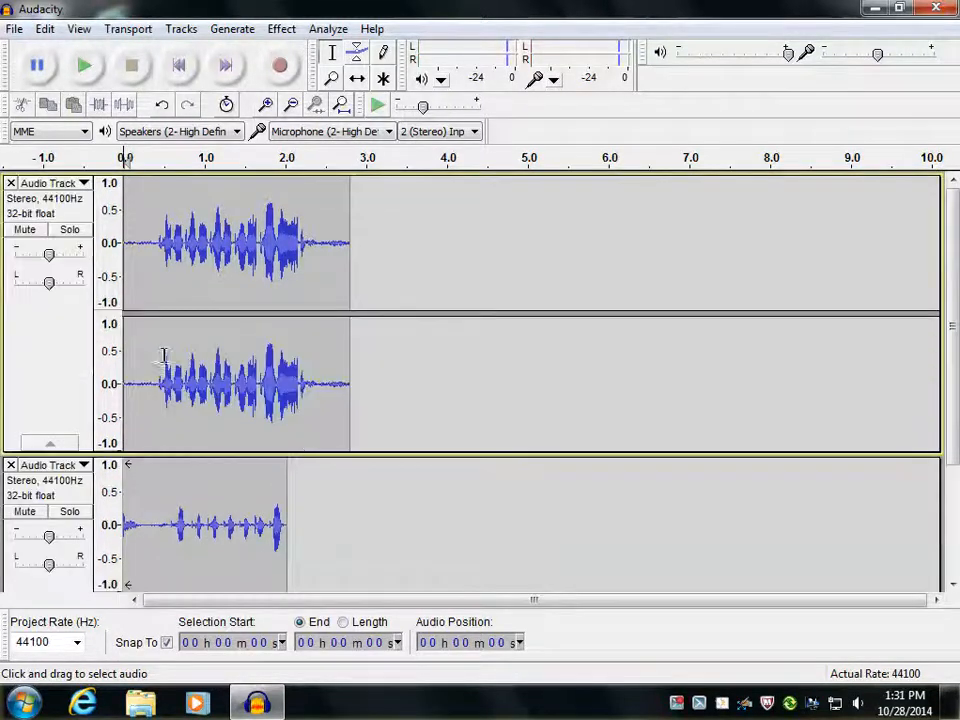
Delete both test audio tracks from the project
{"action": "left_click", "coordinate": [11, 185]}
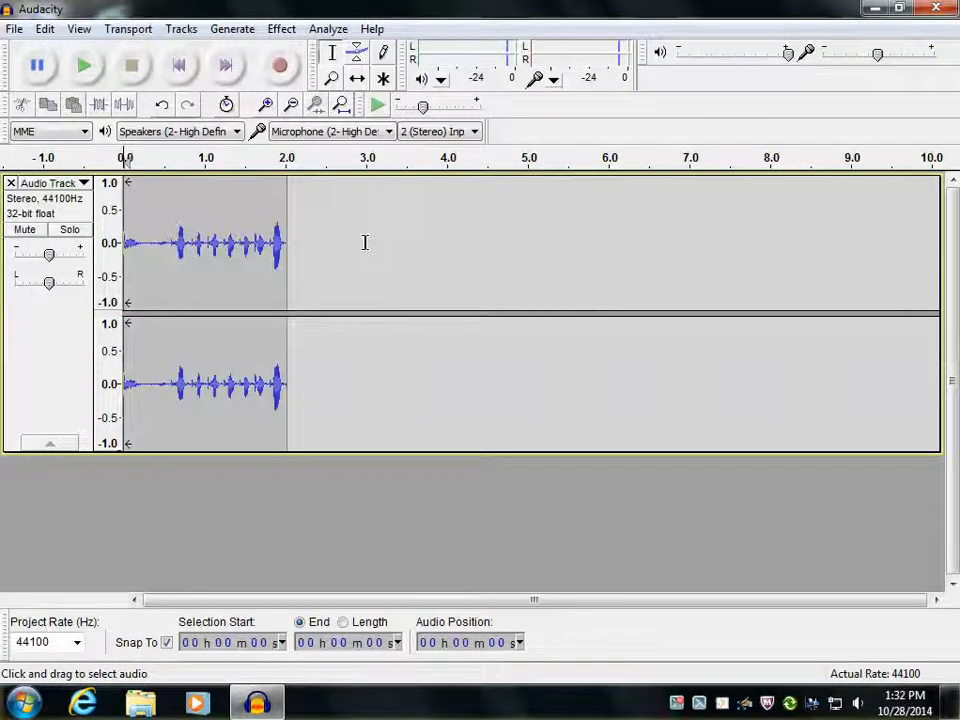
{"action": "left_click", "coordinate": [11, 184]}
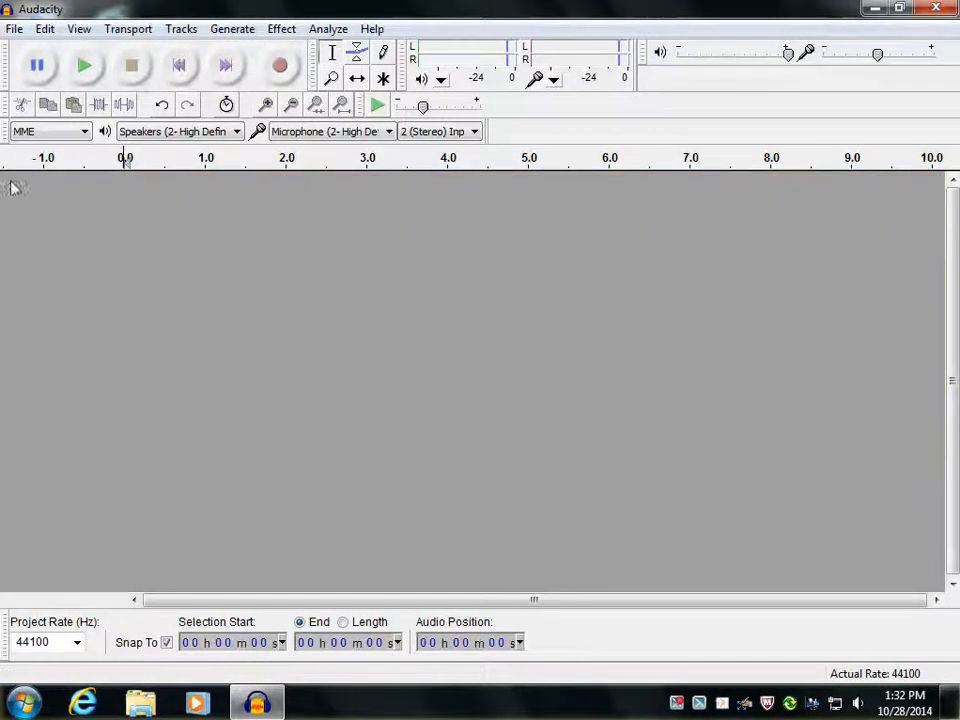
Record a new voice track of about 8 seconds, pausing and resuming partway, and stop the recording
{"action": "left_click", "coordinate": [281, 68]}
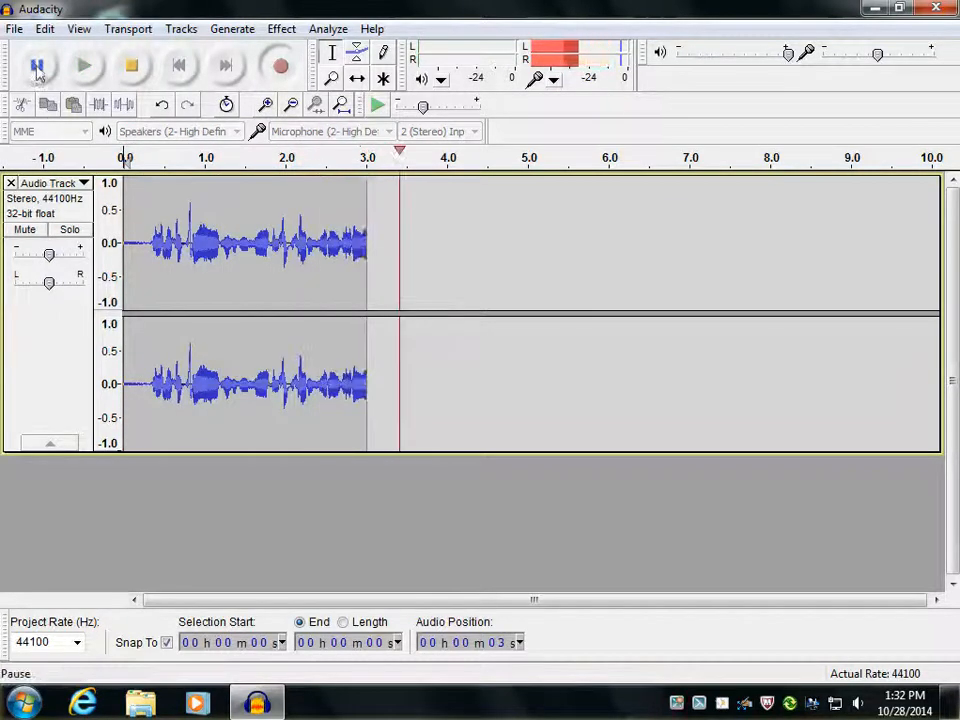
{"action": "left_click", "coordinate": [37, 67]}
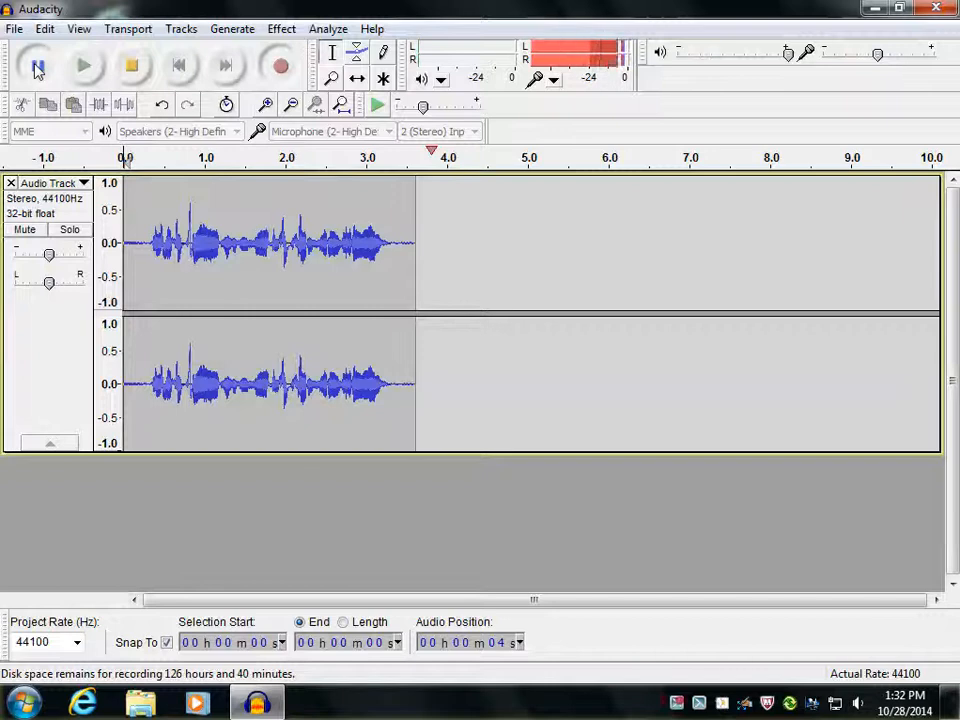
{"action": "left_click", "coordinate": [37, 66]}
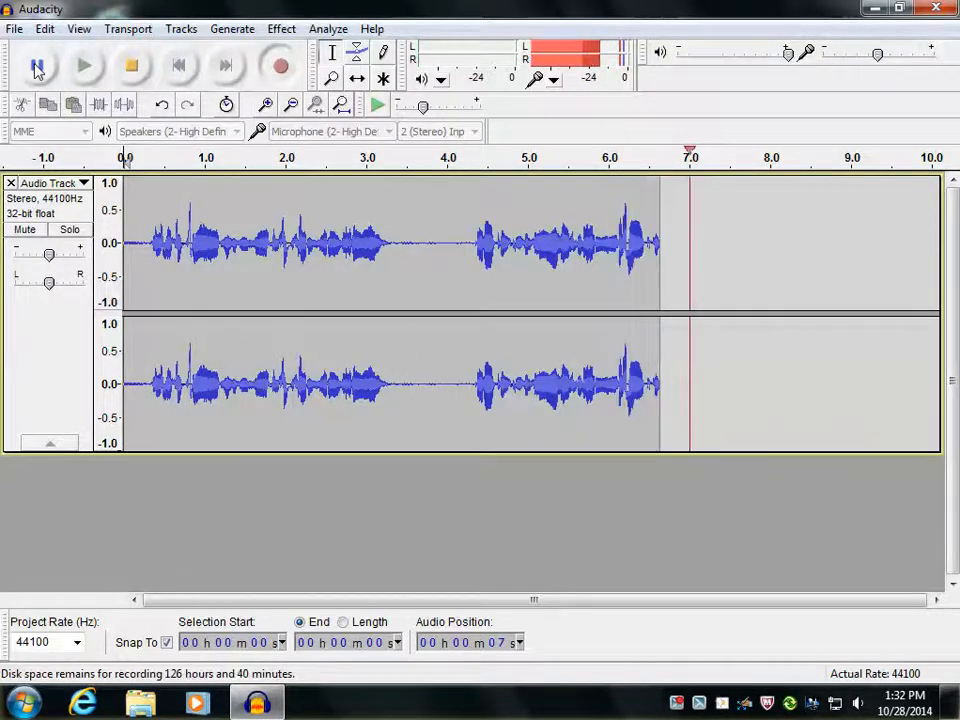
{"action": "left_click", "coordinate": [37, 66]}
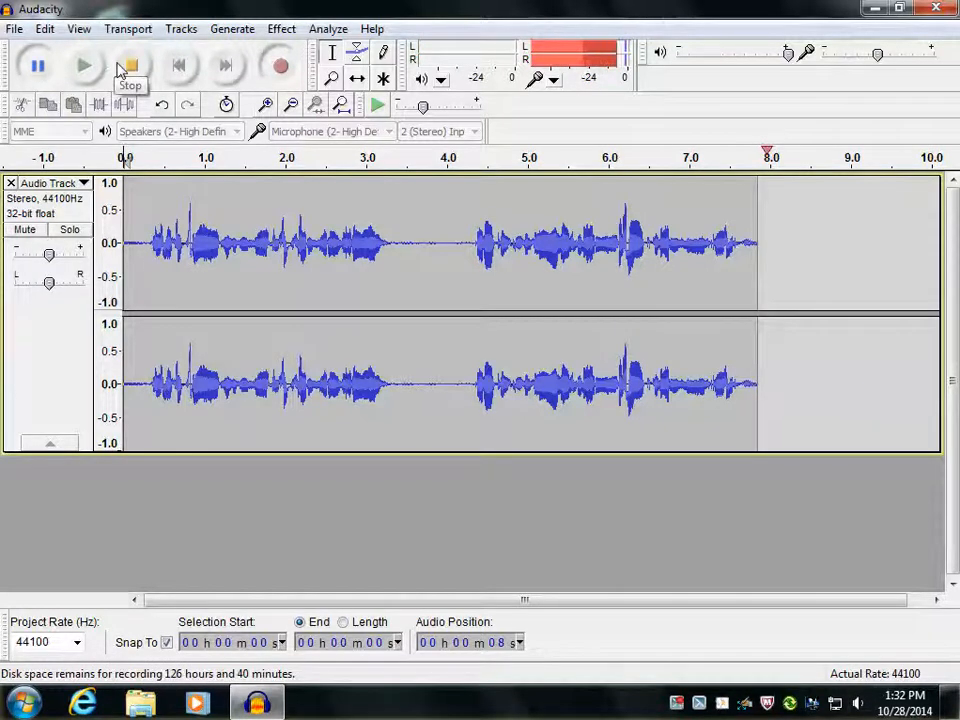
{"action": "left_click", "coordinate": [120, 68]}
{"action": "left_click", "coordinate": [35, 65]}
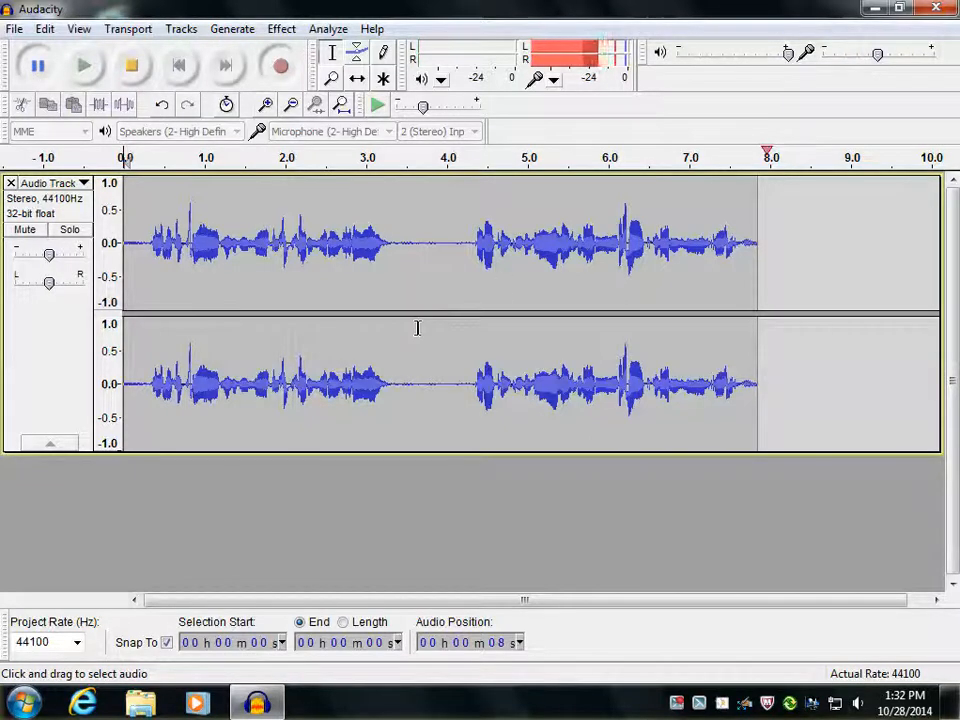
{"action": "left_click", "coordinate": [134, 67]}
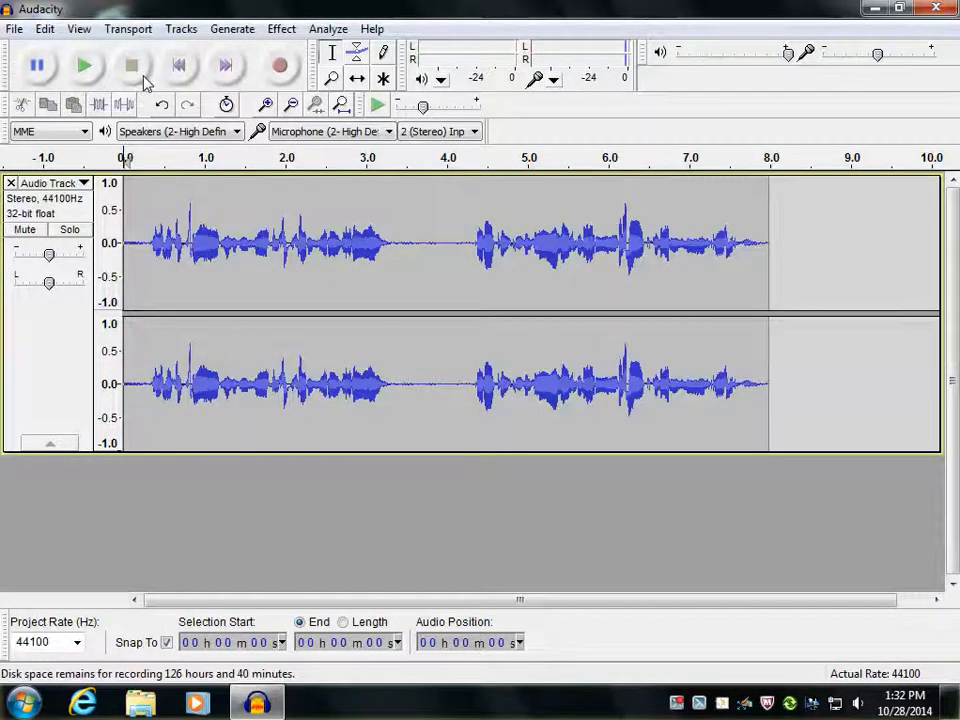
Start exporting the audio and choose the My Music folder inside My Documents on the H: drive as the destination
{"action": "left_click", "coordinate": [13, 30]}
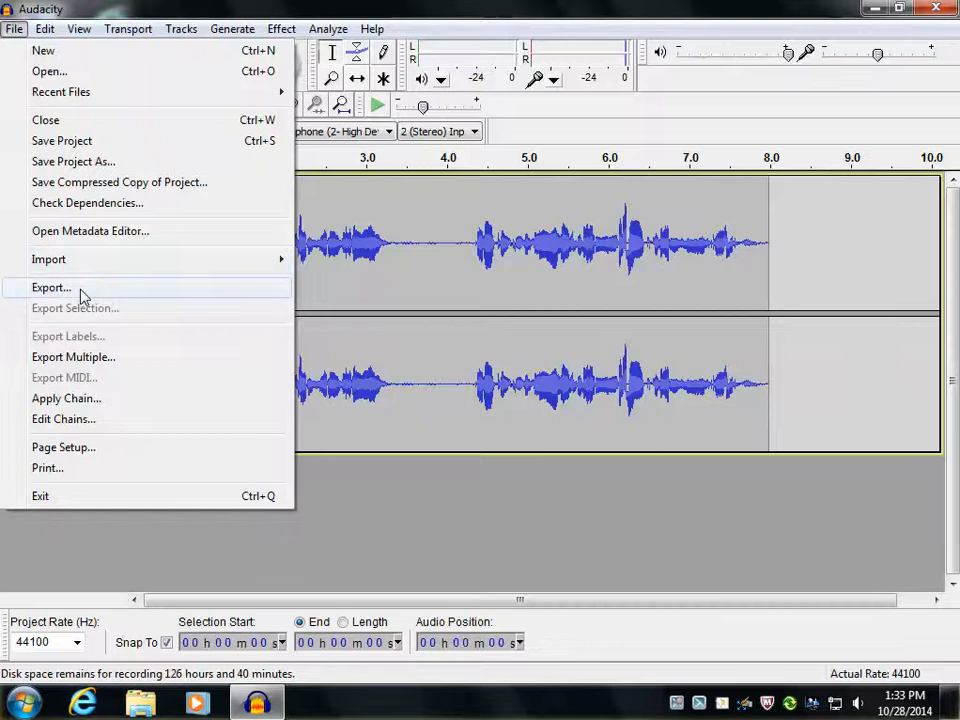
{"action": "left_click", "coordinate": [50, 288]}
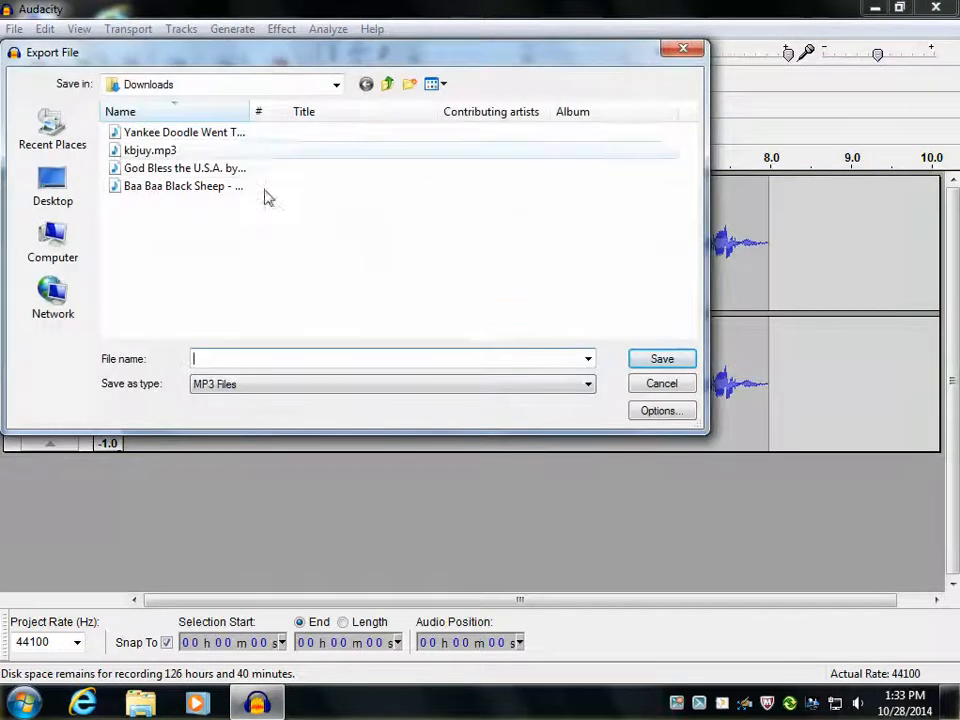
{"action": "left_click", "coordinate": [55, 236]}
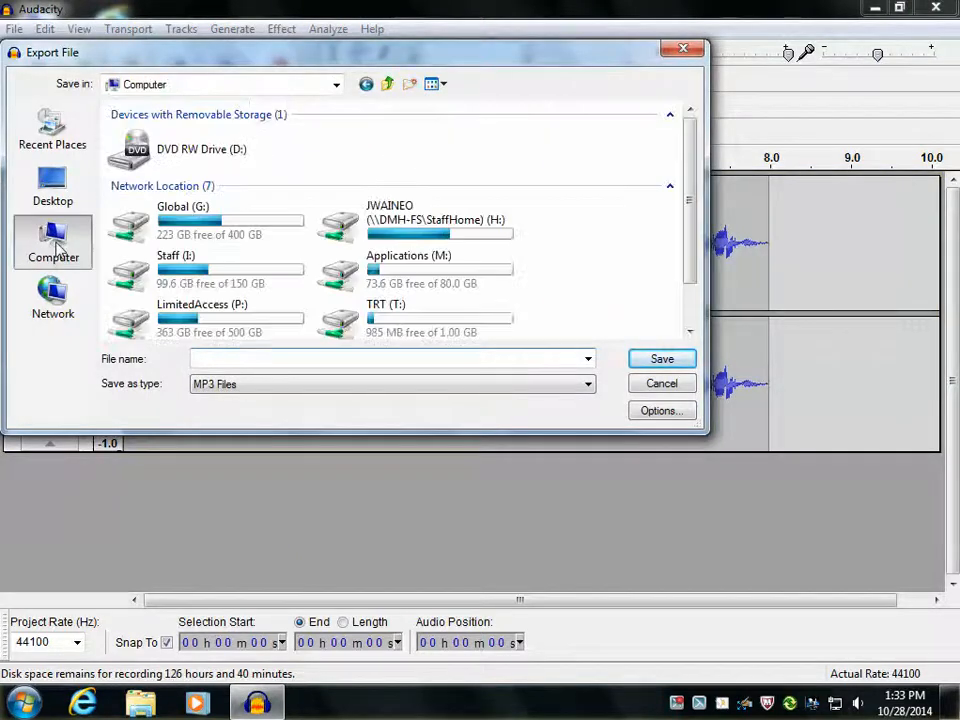
{"action": "double_click", "coordinate": [410, 228]}
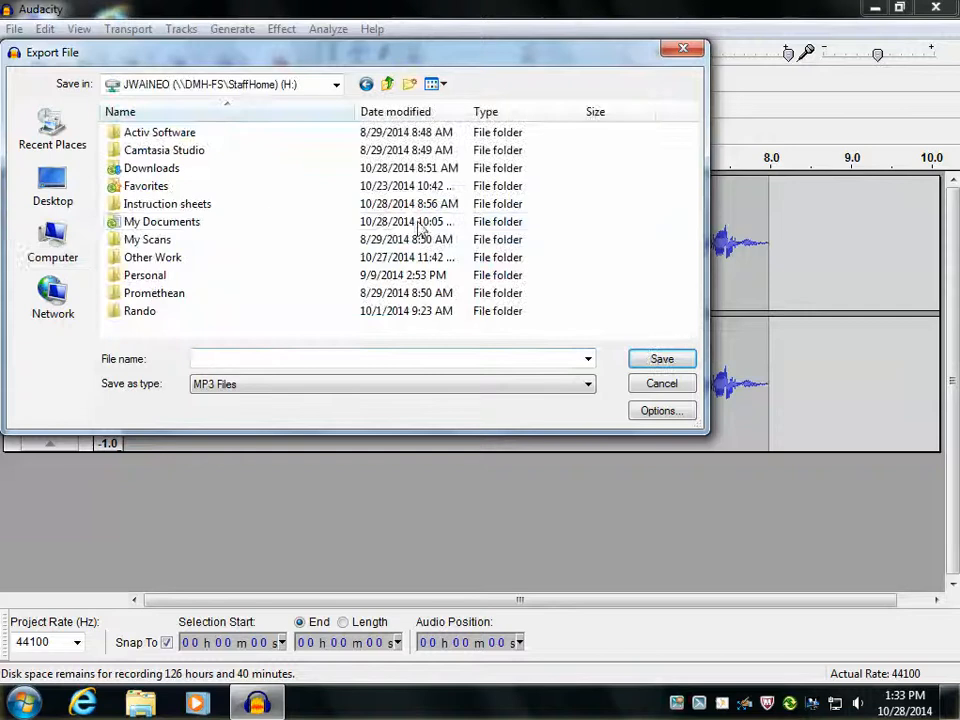
{"action": "double_click", "coordinate": [241, 228]}
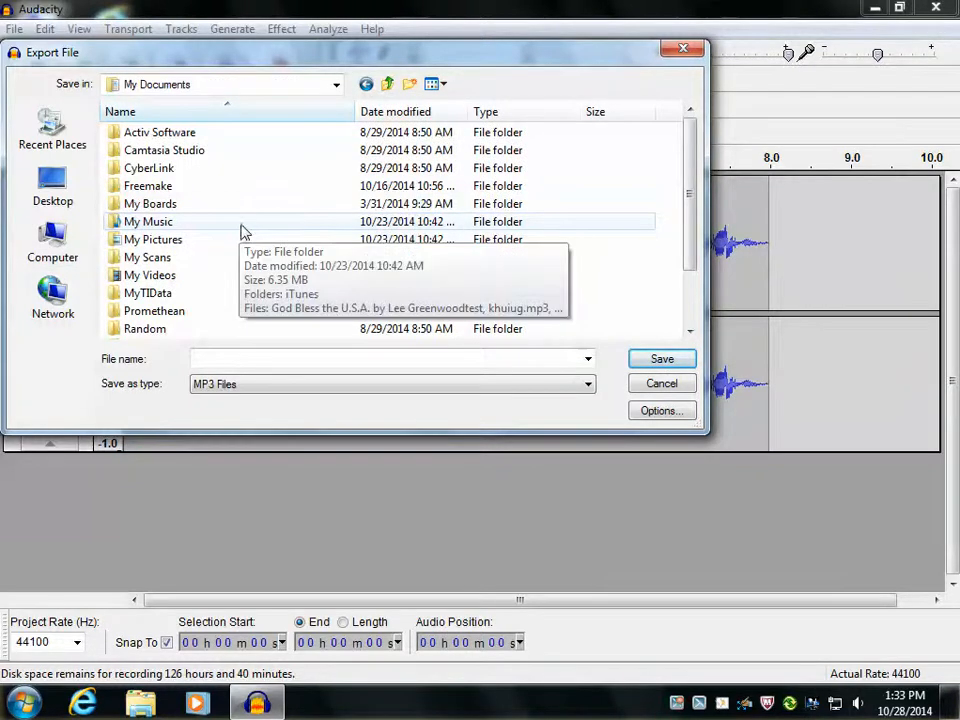
{"action": "double_click", "coordinate": [241, 224]}
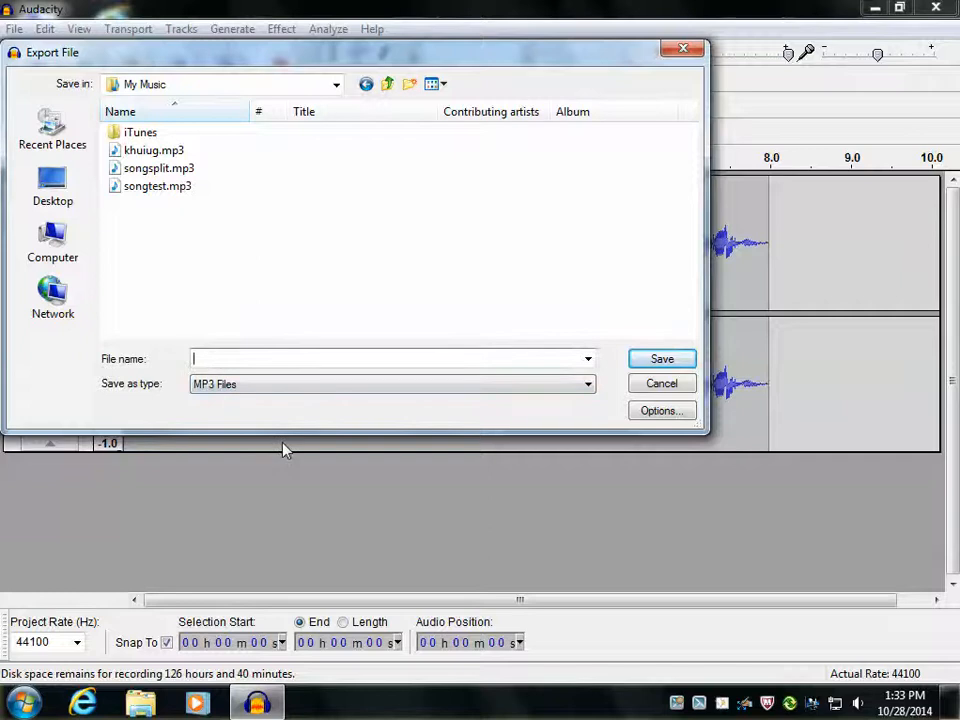
Name the MP3 file test and save it with the metadata fields left blank
{"action": "type", "text": "test"}
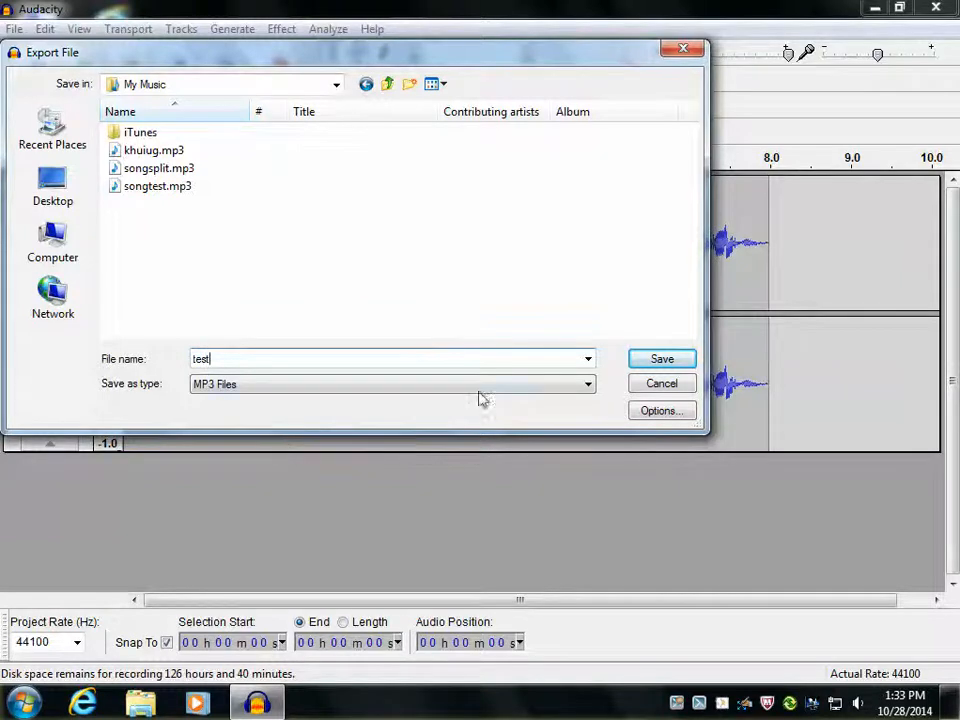
{"action": "left_click", "coordinate": [660, 362]}
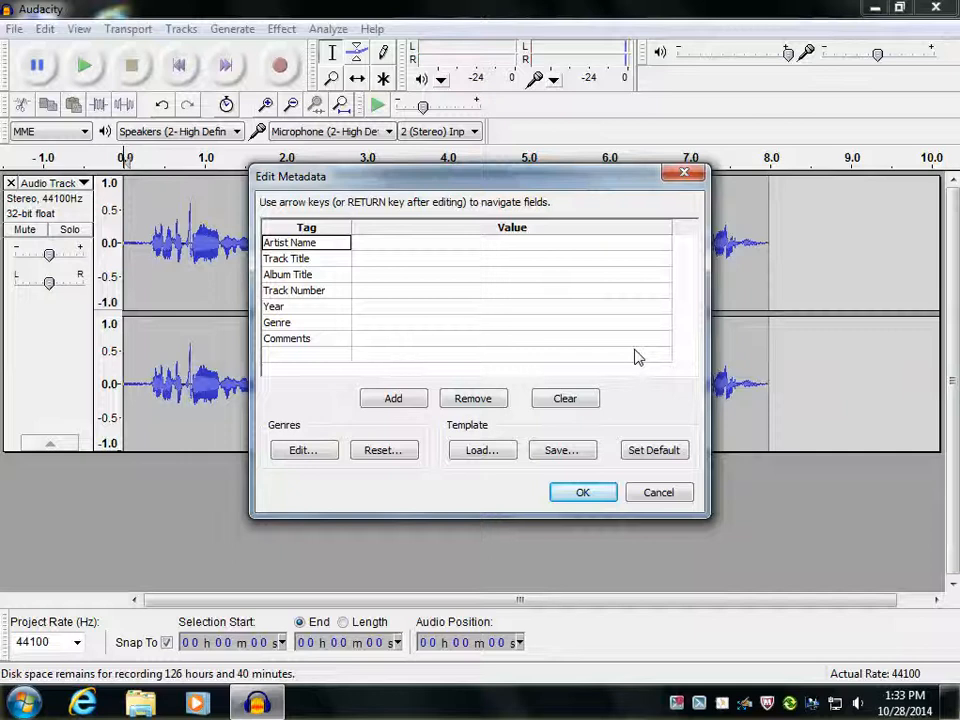
{"action": "left_click", "coordinate": [583, 493]}
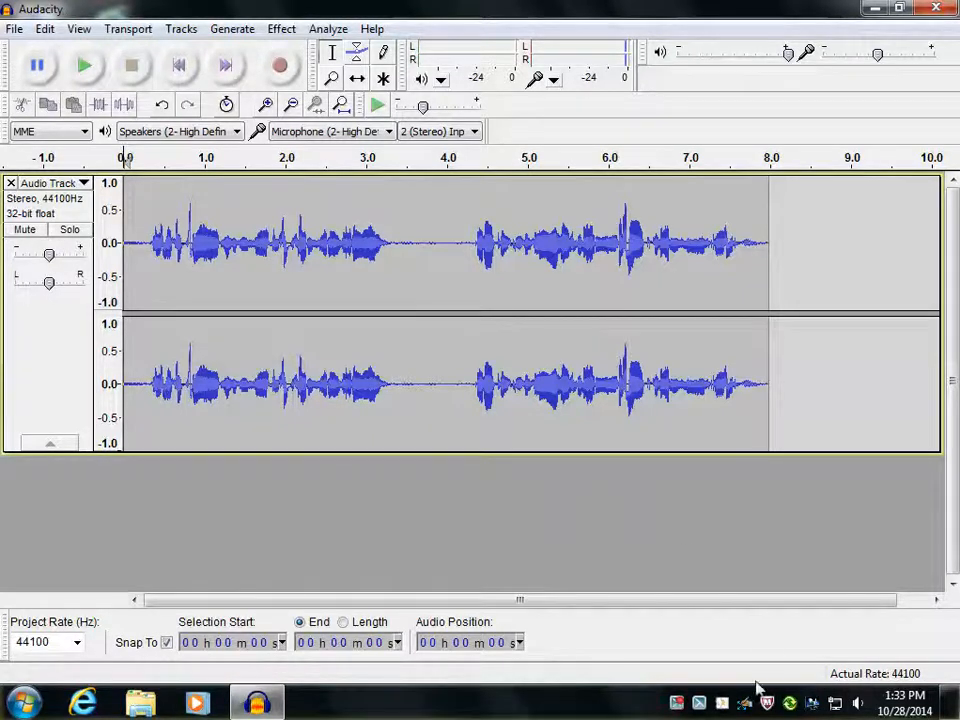
{"action": "left_click", "coordinate": [677, 704]}
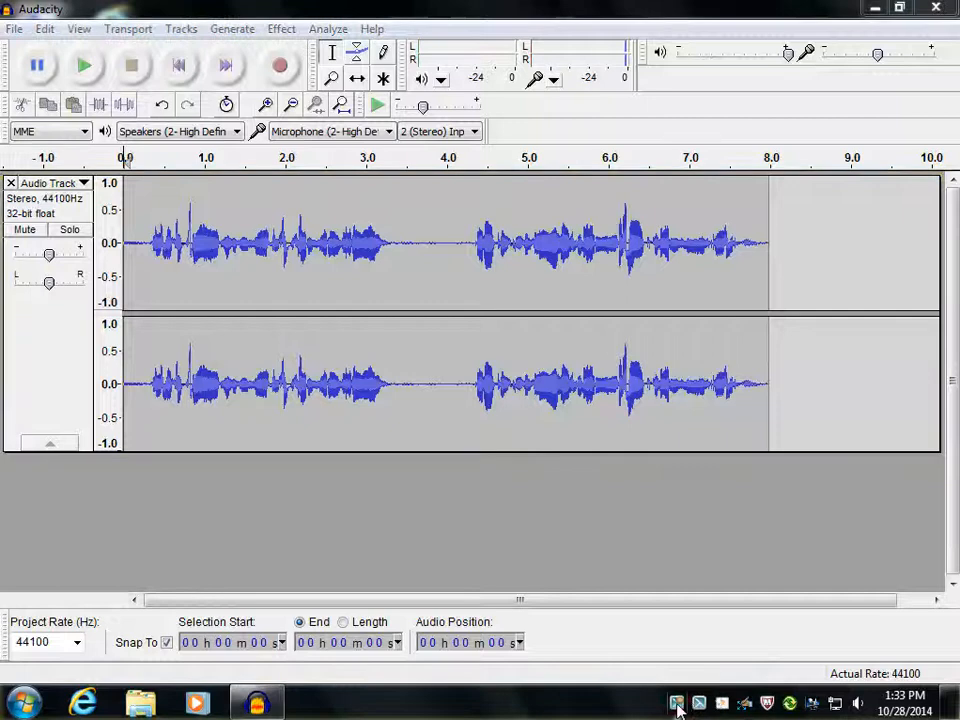
{"action": "left_click", "coordinate": [466, 496]}
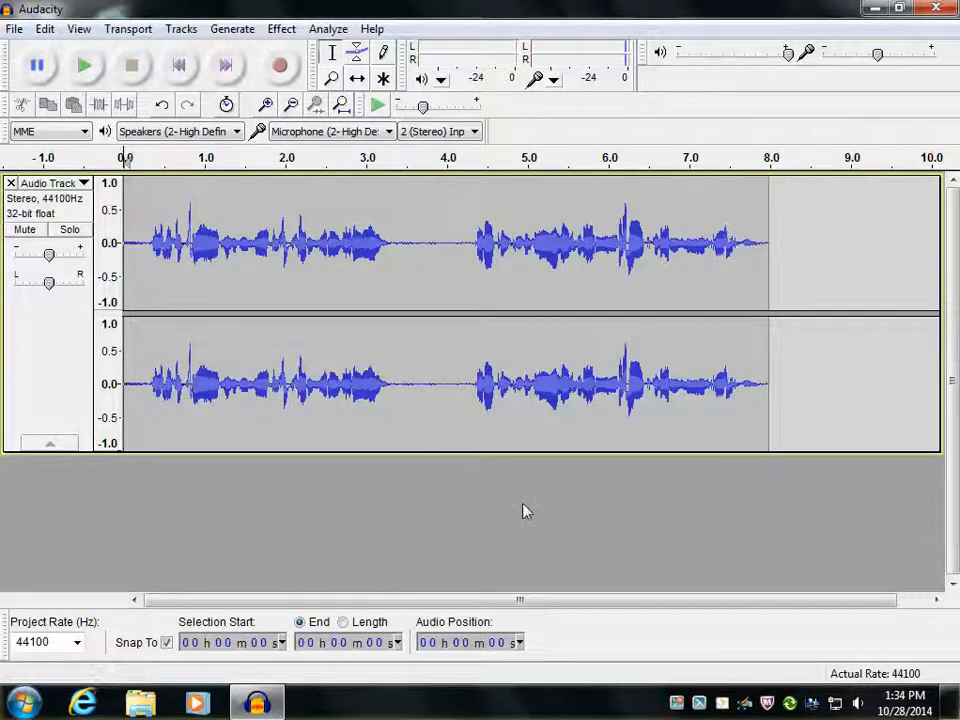
Minimize the audio editor and open the My Music folder inside My Documents on the H: drive in File Explorer
{"action": "left_click", "coordinate": [872, 9]}
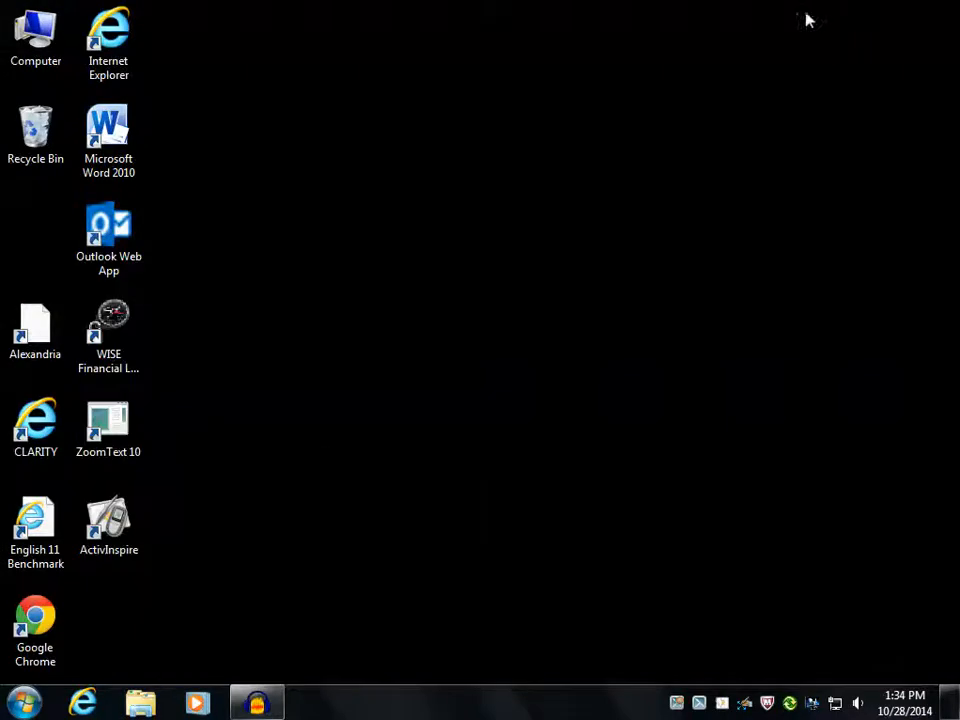
{"action": "double_click", "coordinate": [40, 32]}
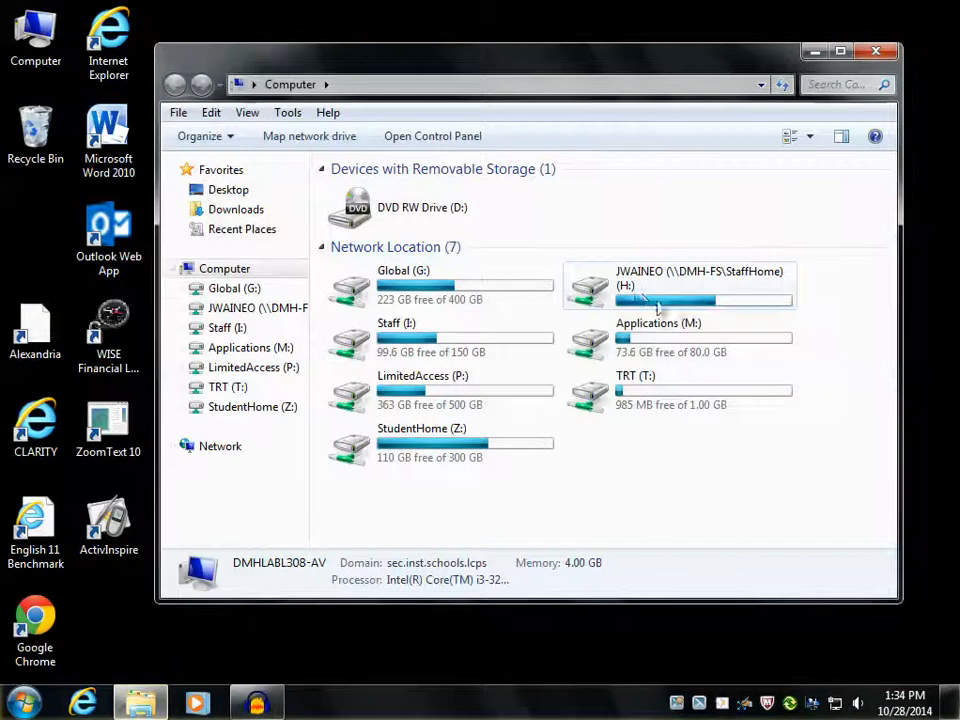
{"action": "double_click", "coordinate": [660, 306]}
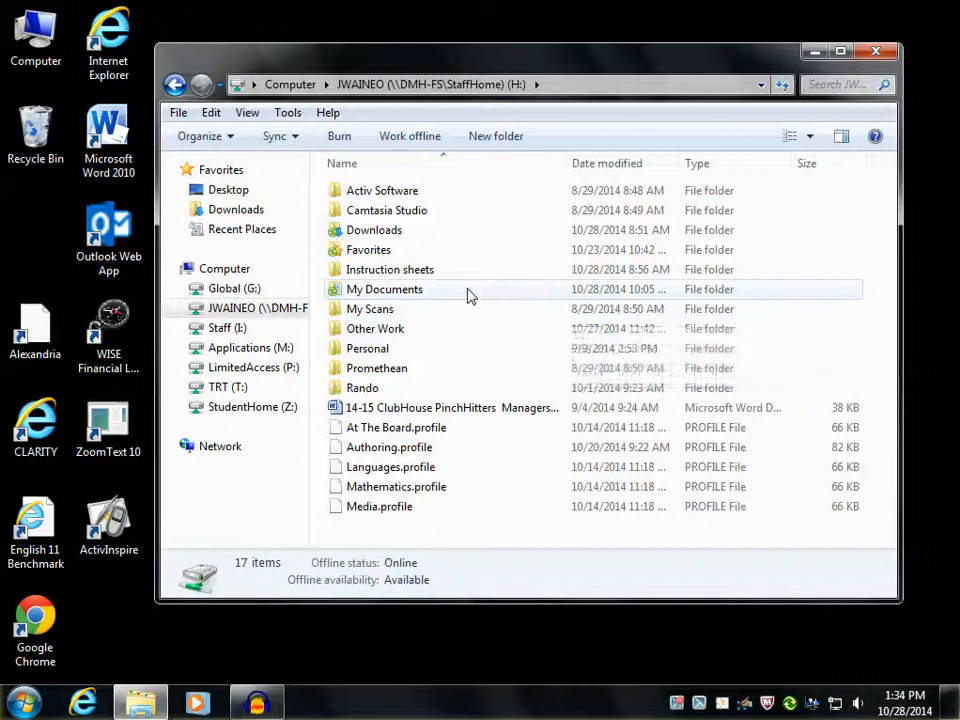
{"action": "double_click", "coordinate": [468, 295]}
{"action": "double_click", "coordinate": [461, 296]}
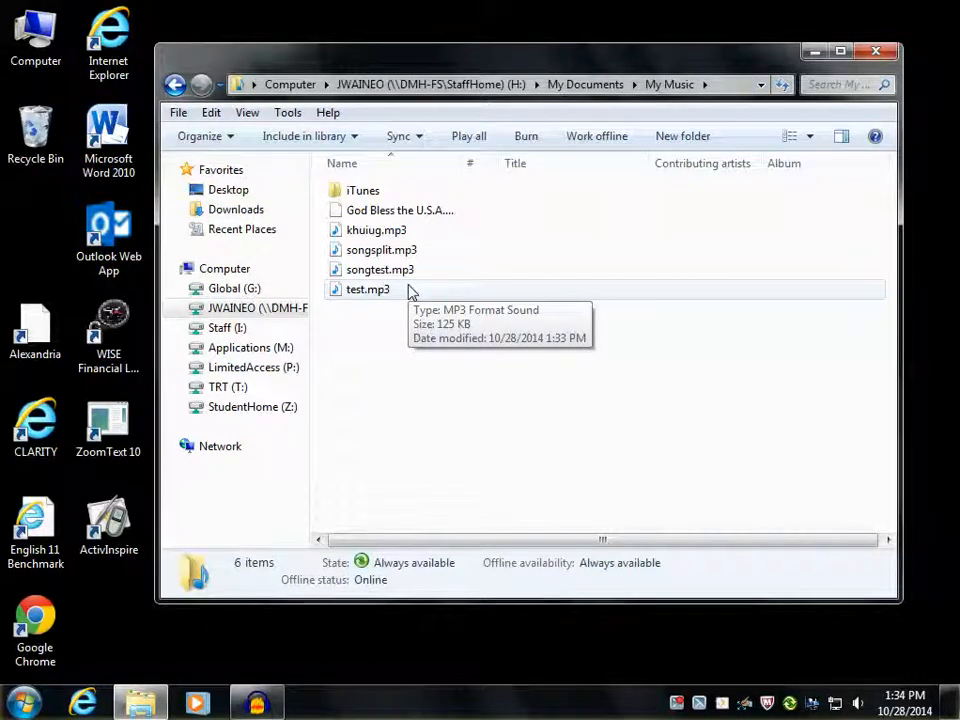
{"action": "left_click_drag", "start_coordinate": [376, 59], "coordinate": [360, 138]}
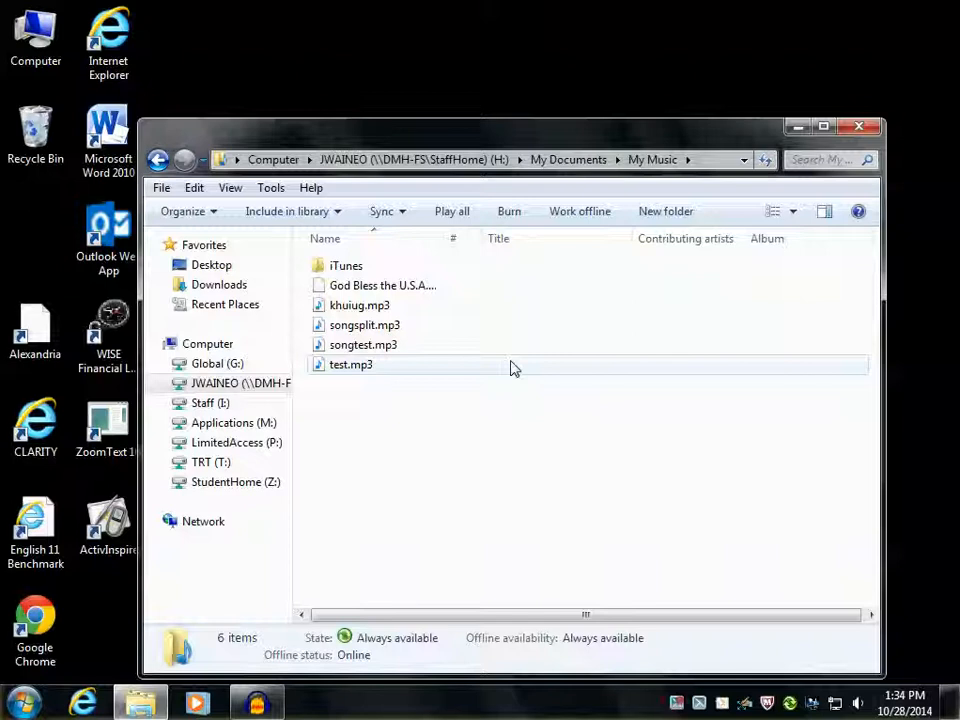
In a second Explorer window, open BLOCK 1 in the teacher's folder on the Global (G:) drive, keeping My Music's files visible
{"action": "double_click", "coordinate": [37, 35]}
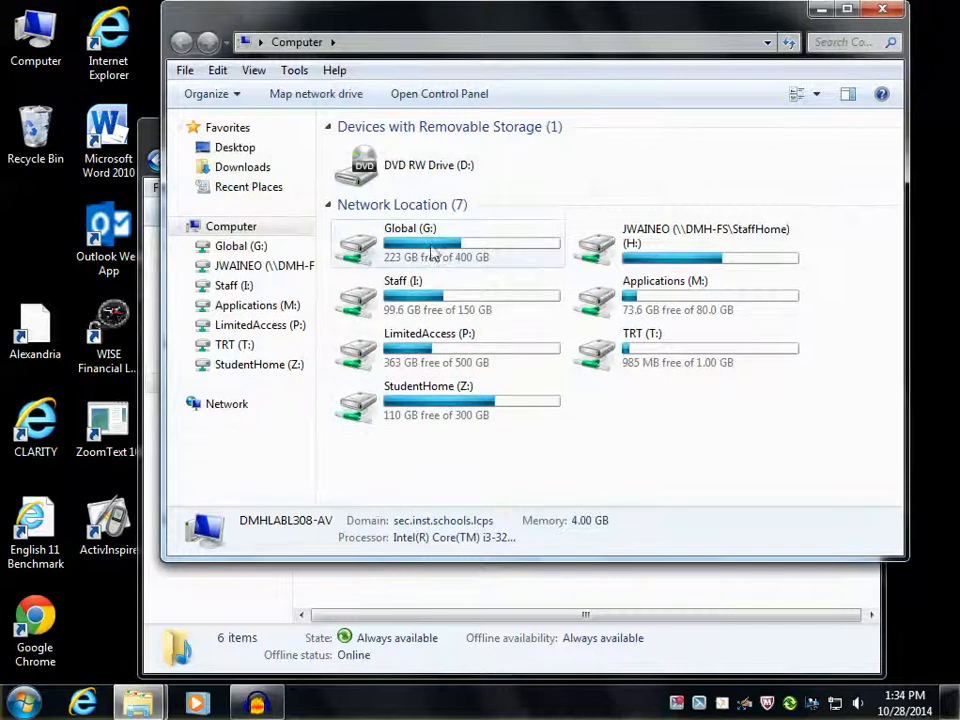
{"action": "double_click", "coordinate": [485, 248]}
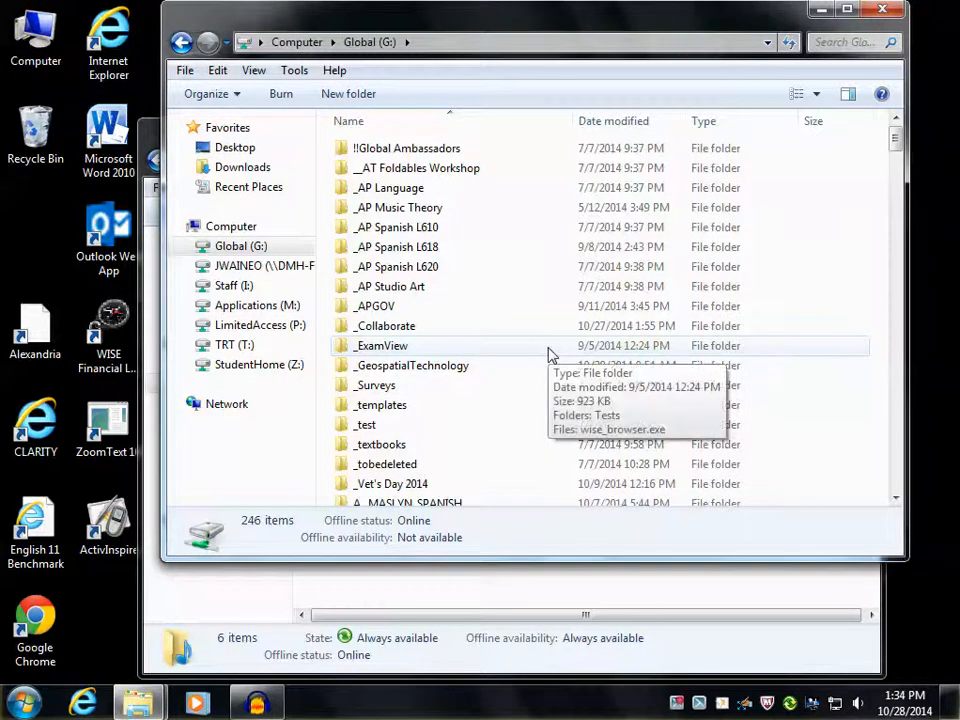
{"action": "key", "text": "w"}
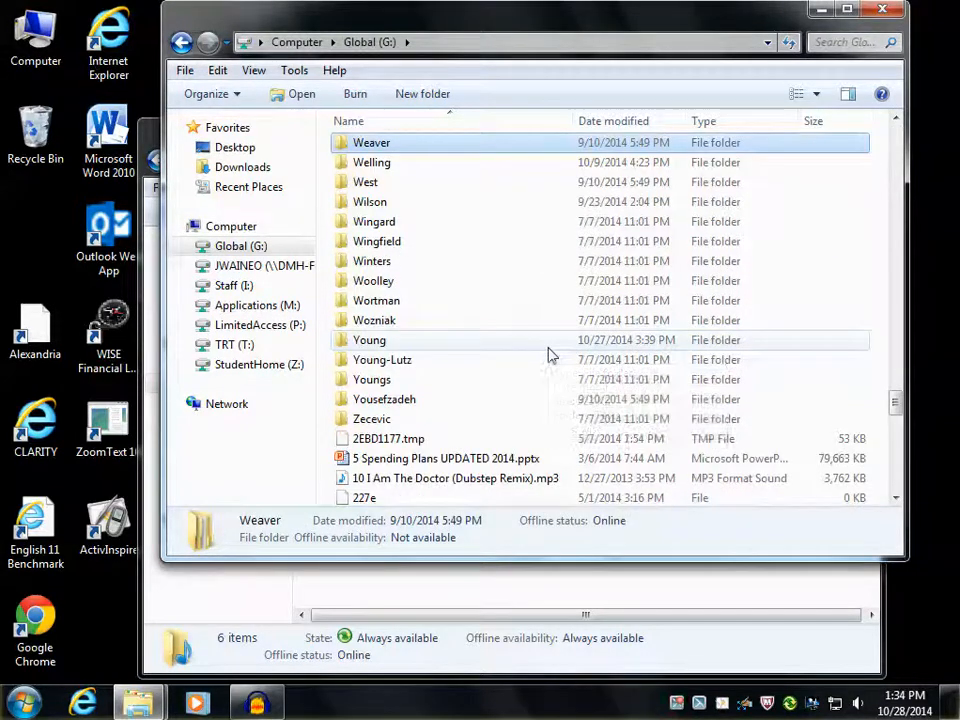
{"action": "double_click", "coordinate": [436, 283]}
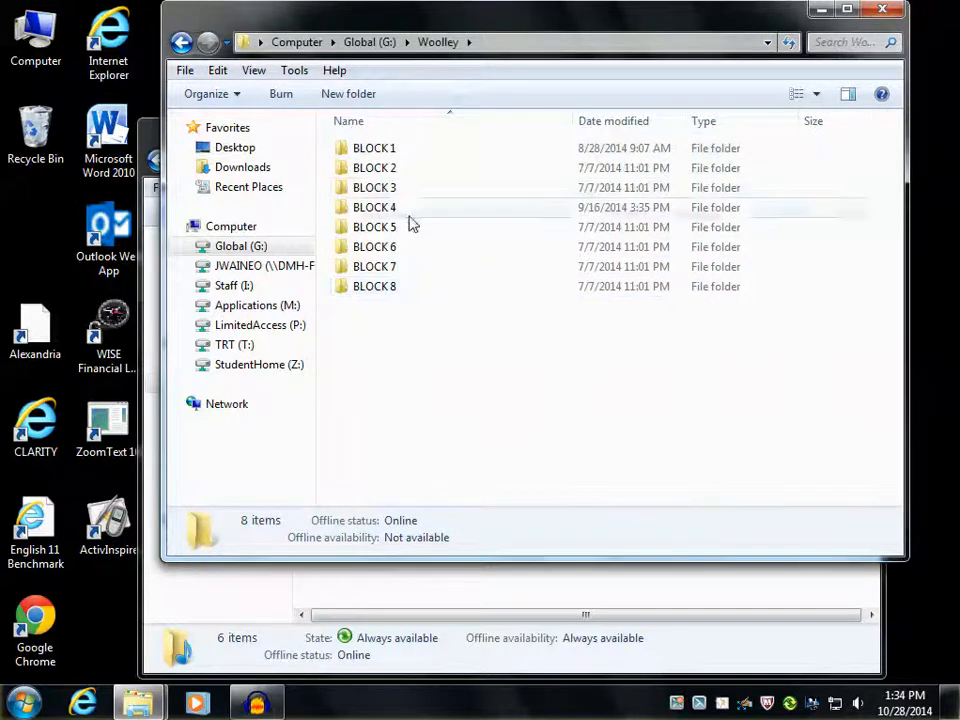
{"action": "double_click", "coordinate": [396, 150]}
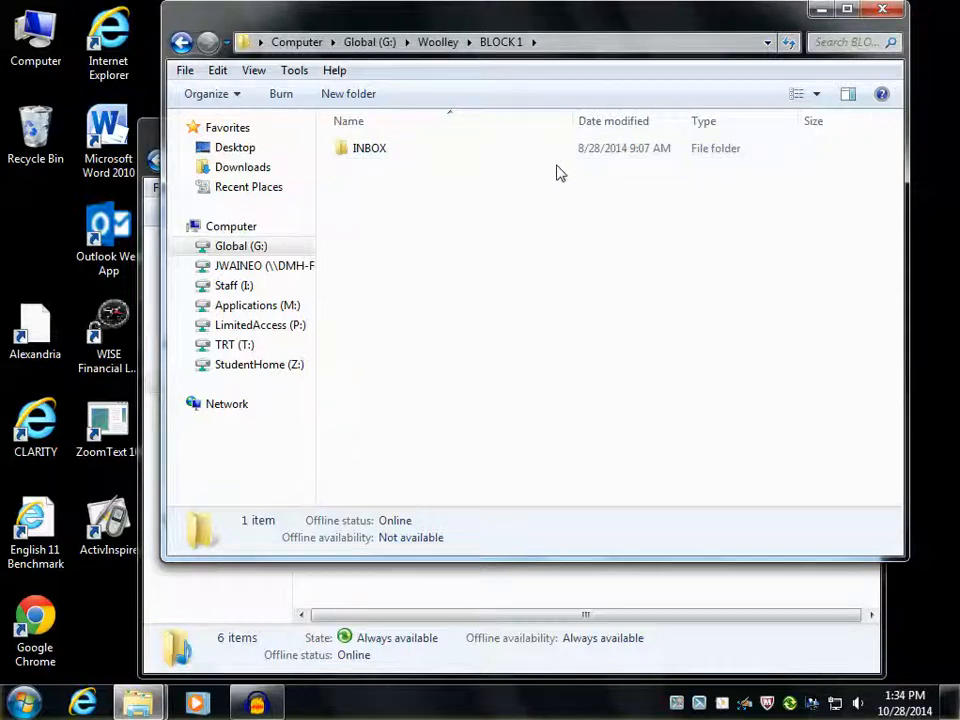
{"action": "left_click_drag", "start_coordinate": [501, 19], "coordinate": [521, 426]}
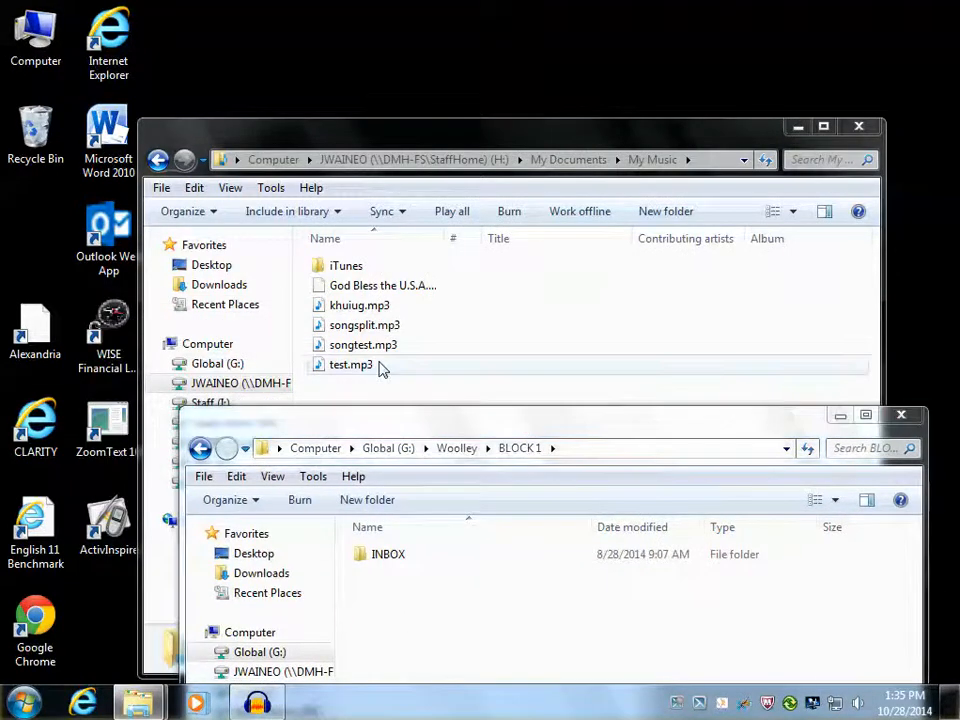
Copy test.mp3 from My Music into the INBOX folder and paste another copy directly into the BLOCK 1 folder
{"action": "left_click_drag", "start_coordinate": [383, 371], "coordinate": [435, 557]}
{"action": "left_click", "coordinate": [909, 634]}
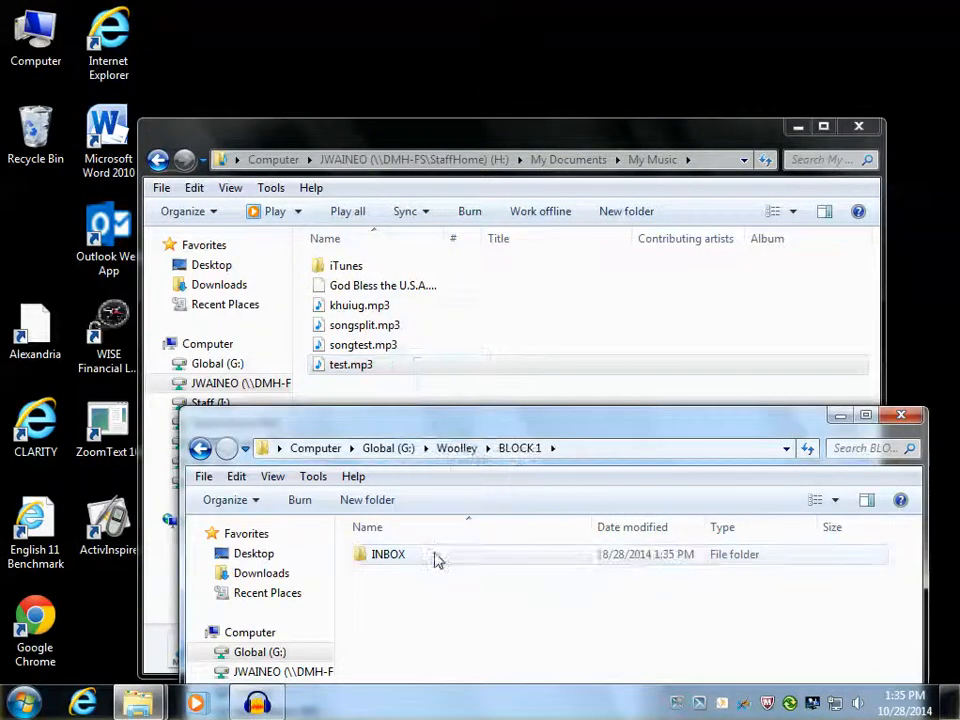
{"action": "left_click", "coordinate": [377, 366]}
{"action": "right_click", "coordinate": [376, 365]}
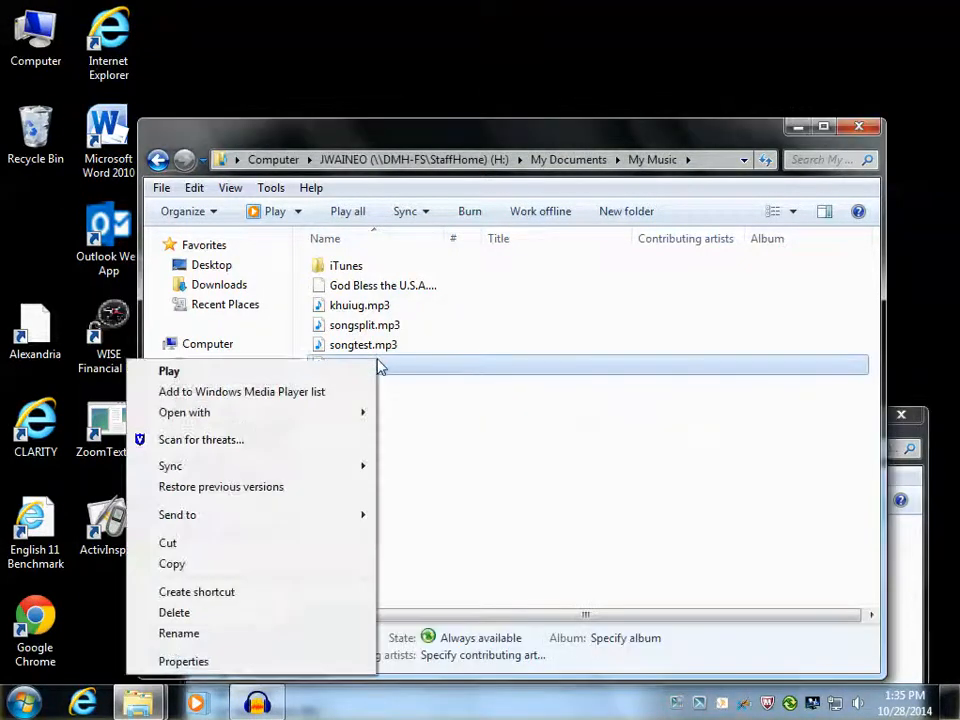
{"action": "left_click", "coordinate": [303, 566]}
{"action": "left_click", "coordinate": [908, 553]}
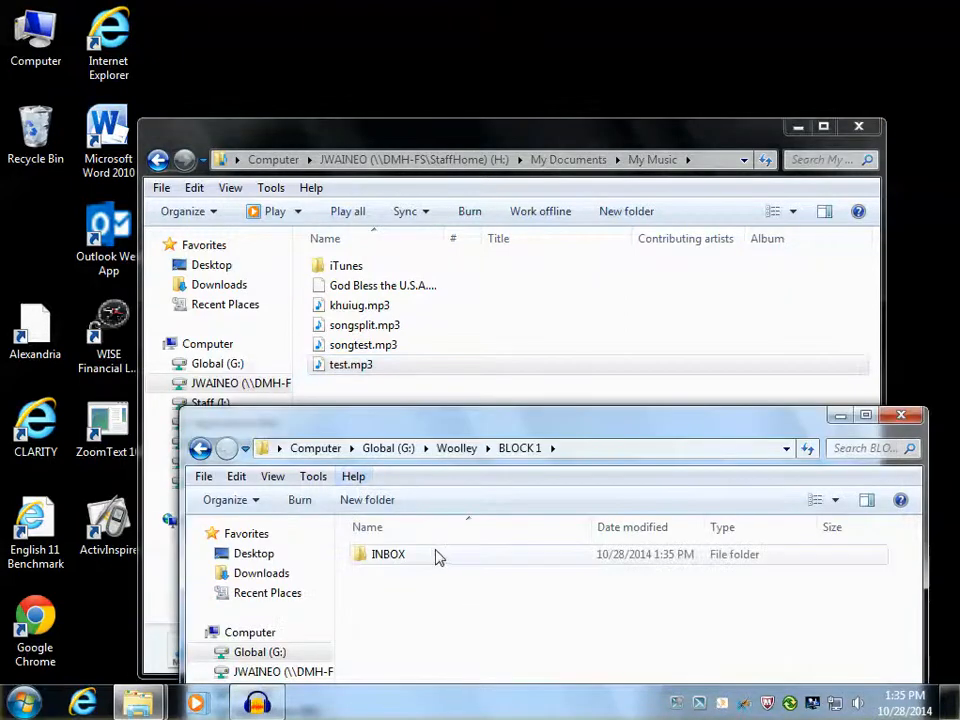
{"action": "right_click", "coordinate": [437, 557]}
{"action": "left_click", "coordinate": [266, 436]}
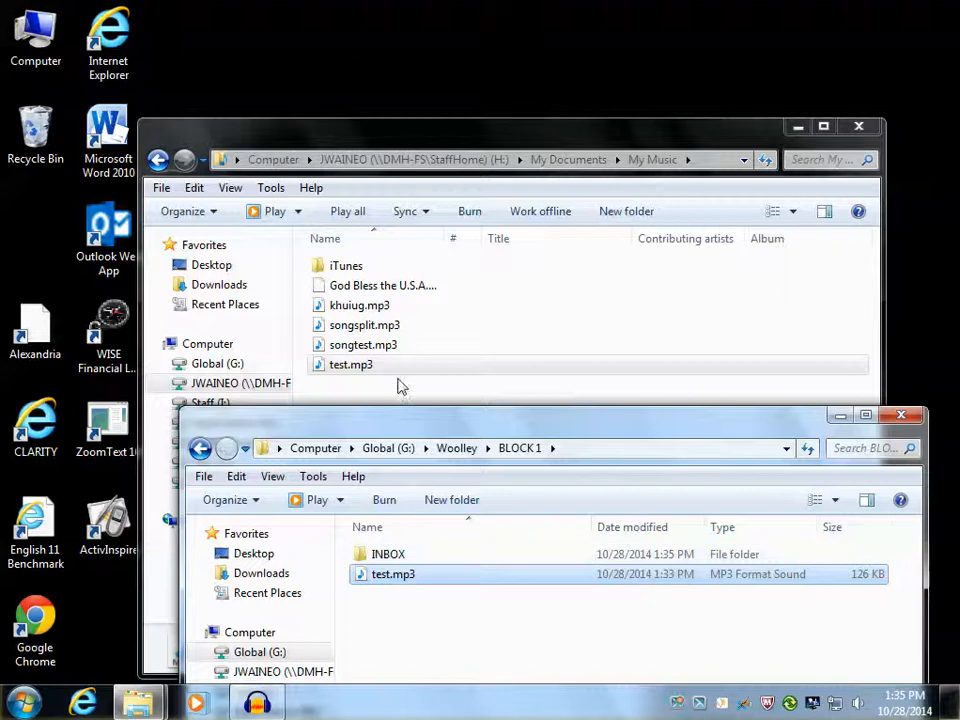
Open the INBOX folder inside BLOCK 1 to check for the copied test.mp3
{"action": "left_click_drag", "start_coordinate": [560, 437], "coordinate": [568, 184]}
{"action": "double_click", "coordinate": [455, 302]}
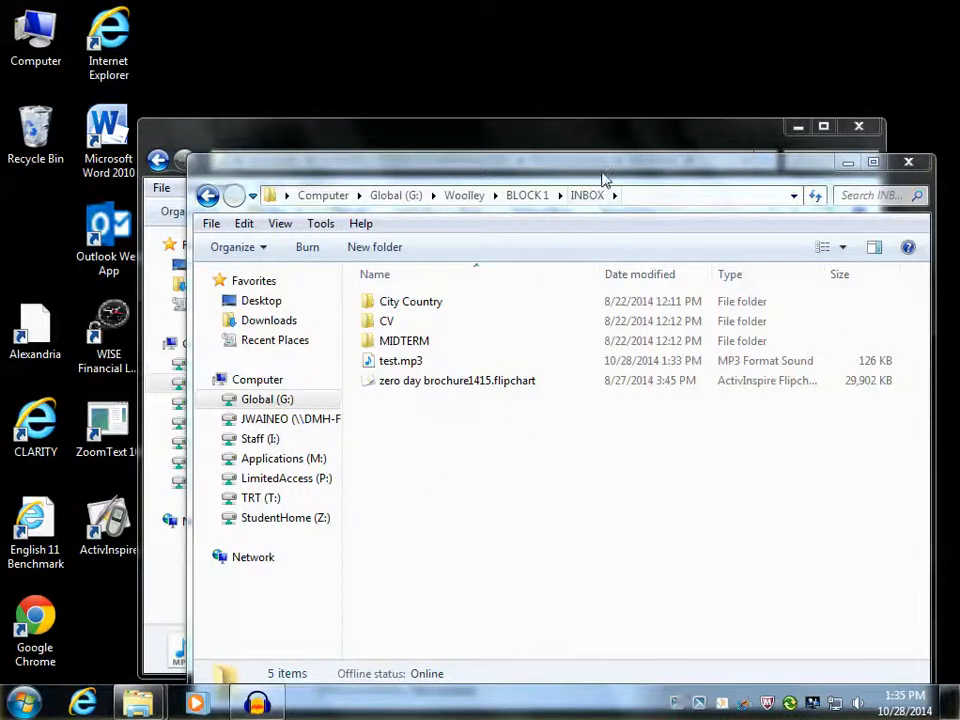
{"action": "left_click_drag", "start_coordinate": [606, 180], "coordinate": [586, 91]}
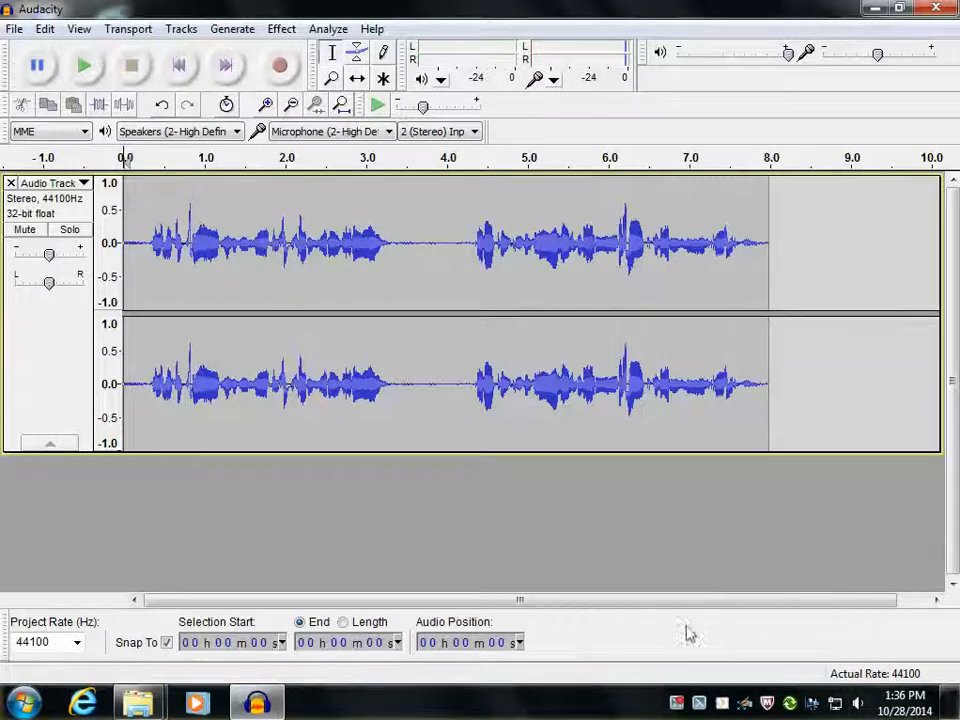
{"action": "left_click", "coordinate": [678, 704]}
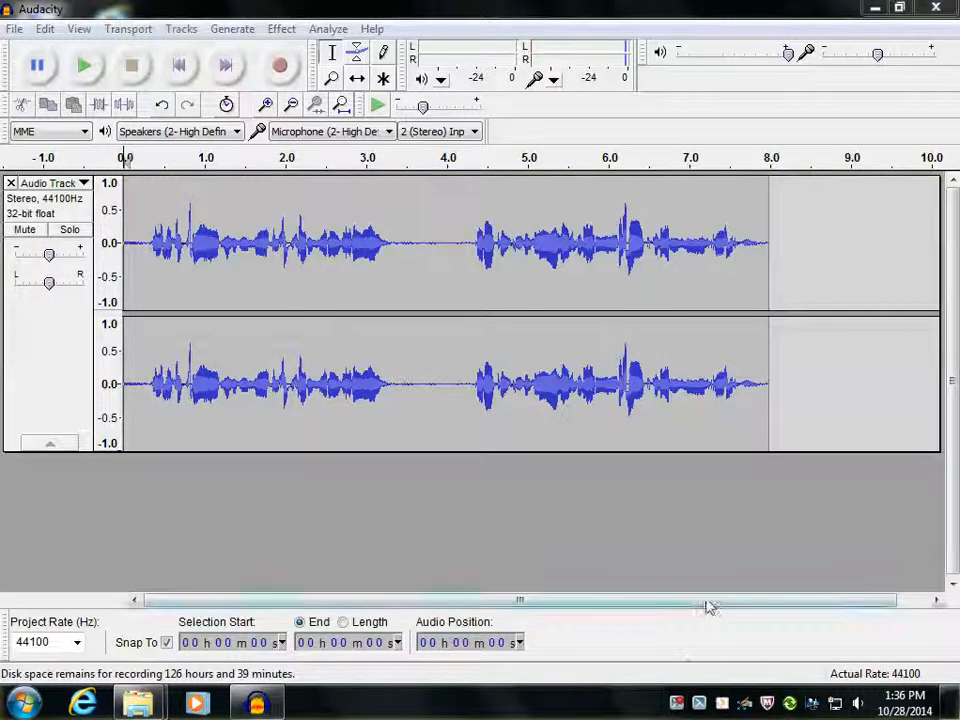